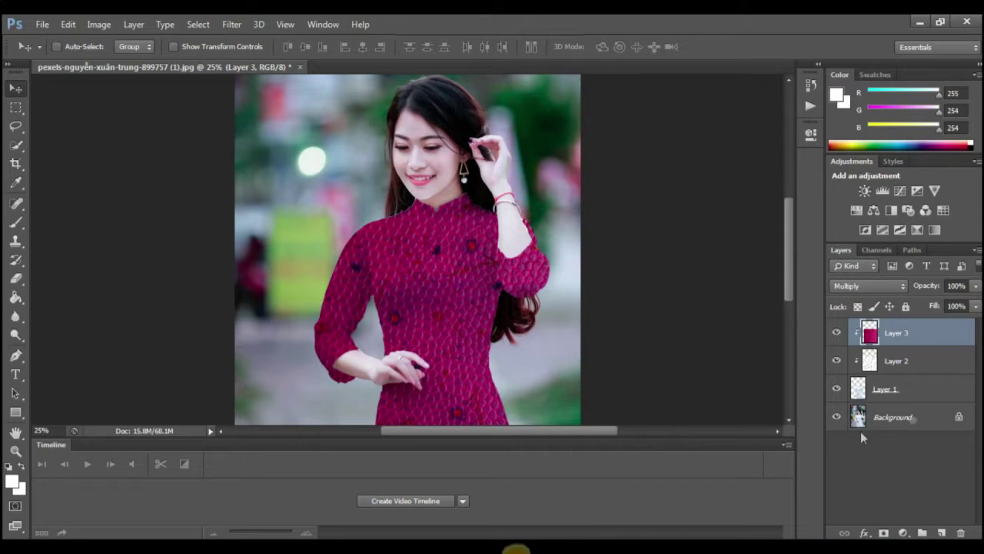
Step: Toggle the magenta texture, floral pattern and flower spots layers to compare dress versions
{"action": "left_click", "coordinate": [837, 334]}
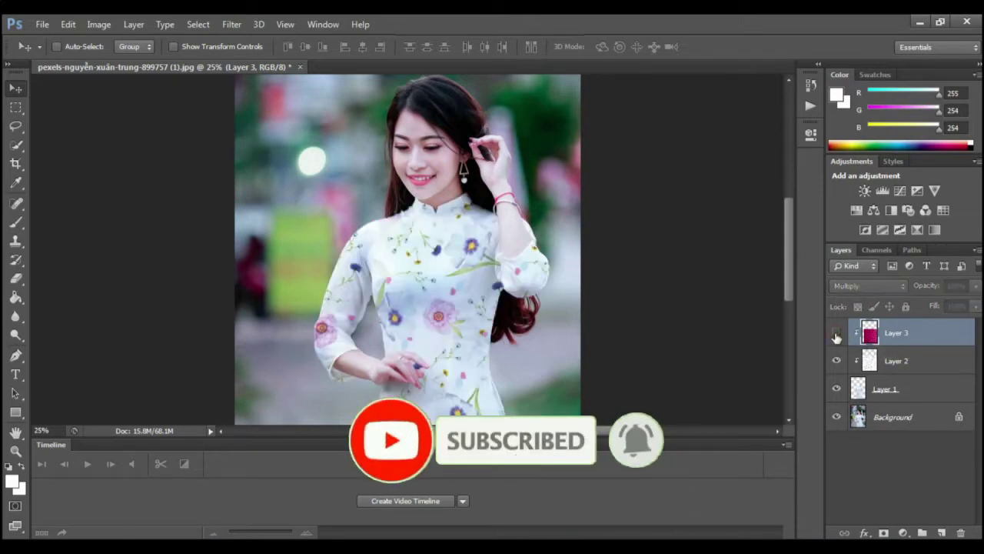
{"action": "left_click", "coordinate": [836, 389]}
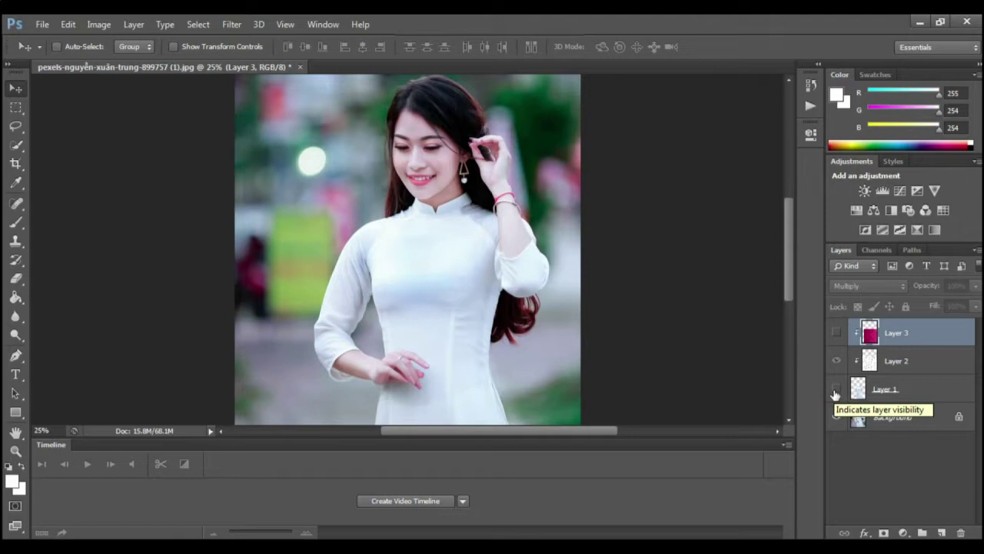
{"action": "left_click", "coordinate": [836, 390]}
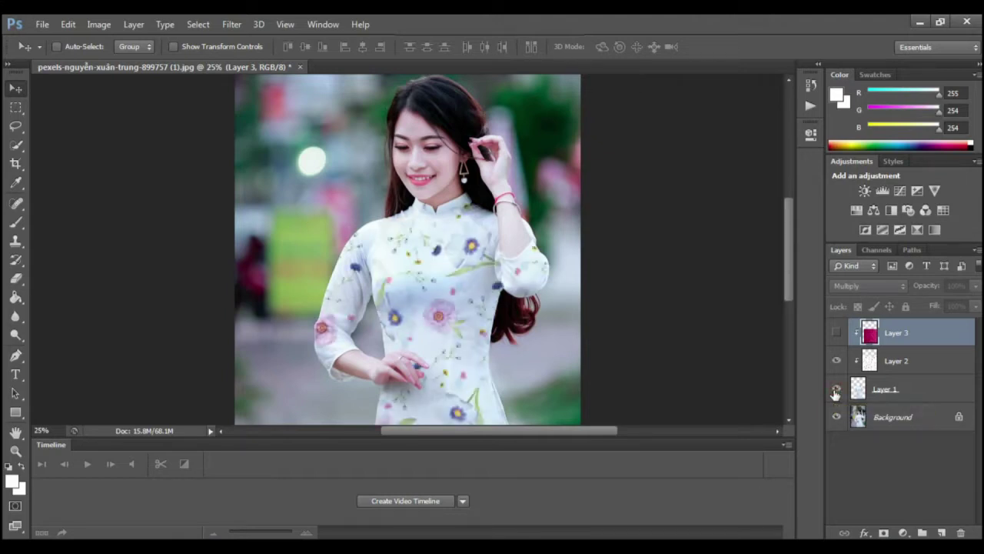
{"action": "left_click", "coordinate": [835, 333]}
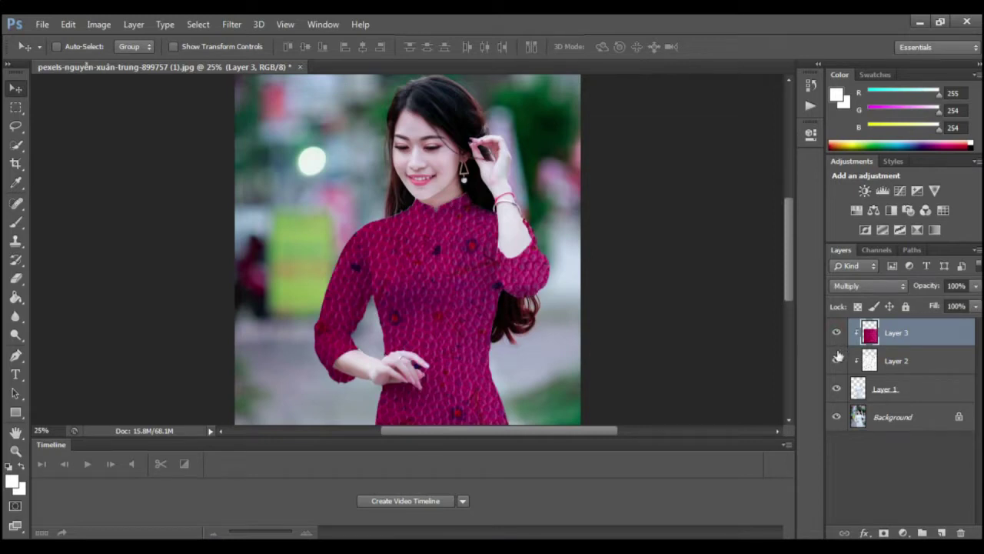
{"action": "left_click", "coordinate": [837, 361]}
{"action": "left_click", "coordinate": [836, 363]}
{"action": "key", "text": "ctrl+minus"}
{"action": "left_click", "coordinate": [836, 334]}
{"action": "left_click", "coordinate": [836, 333]}
{"action": "left_click", "coordinate": [836, 334]}
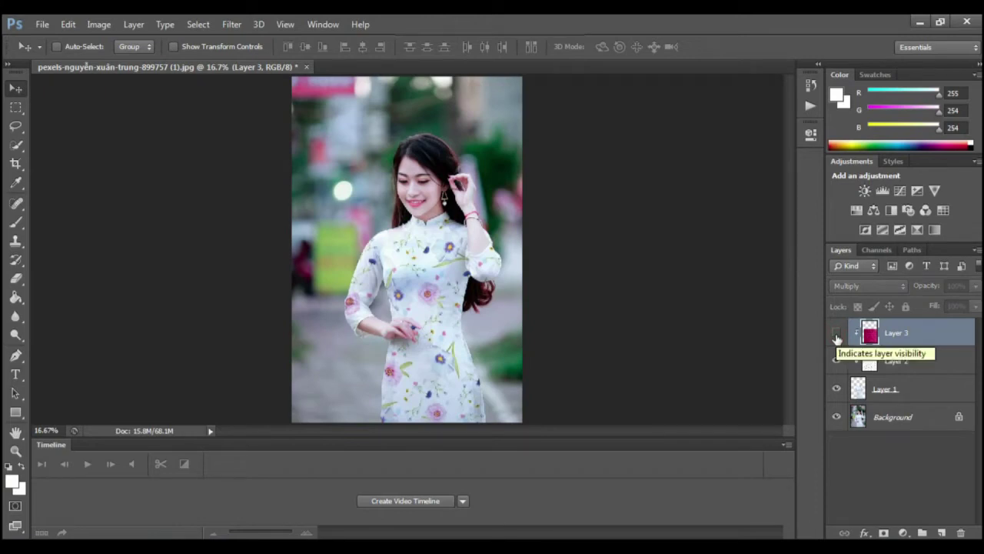
Step: Toggle the flower spots, floral pattern and background layers, then zoom in and back out
{"action": "left_click", "coordinate": [836, 362]}
{"action": "left_click", "coordinate": [837, 362]}
{"action": "left_click", "coordinate": [837, 388]}
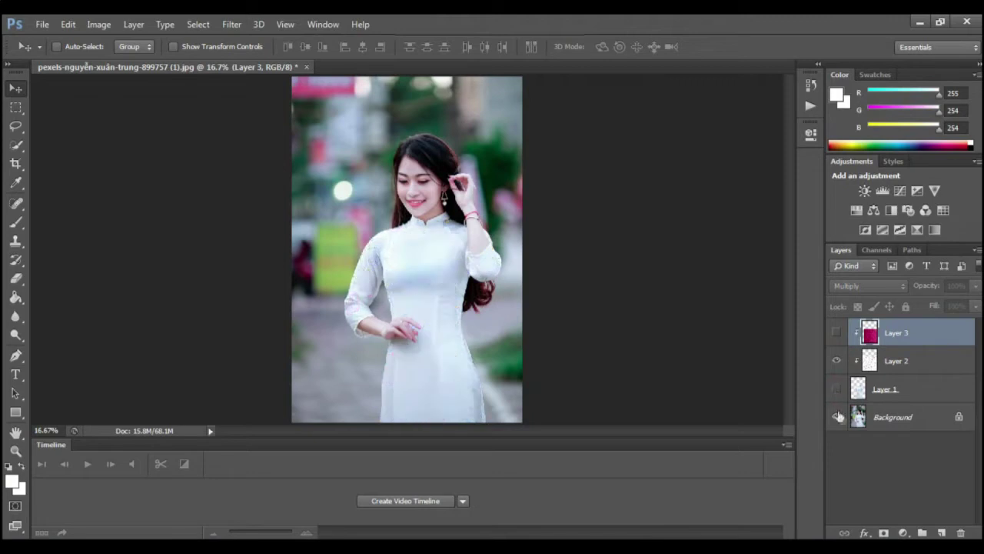
{"action": "left_click", "coordinate": [837, 417]}
{"action": "left_click", "coordinate": [837, 416]}
{"action": "left_click", "coordinate": [837, 389]}
{"action": "left_click", "coordinate": [841, 361]}
{"action": "left_click", "coordinate": [837, 333]}
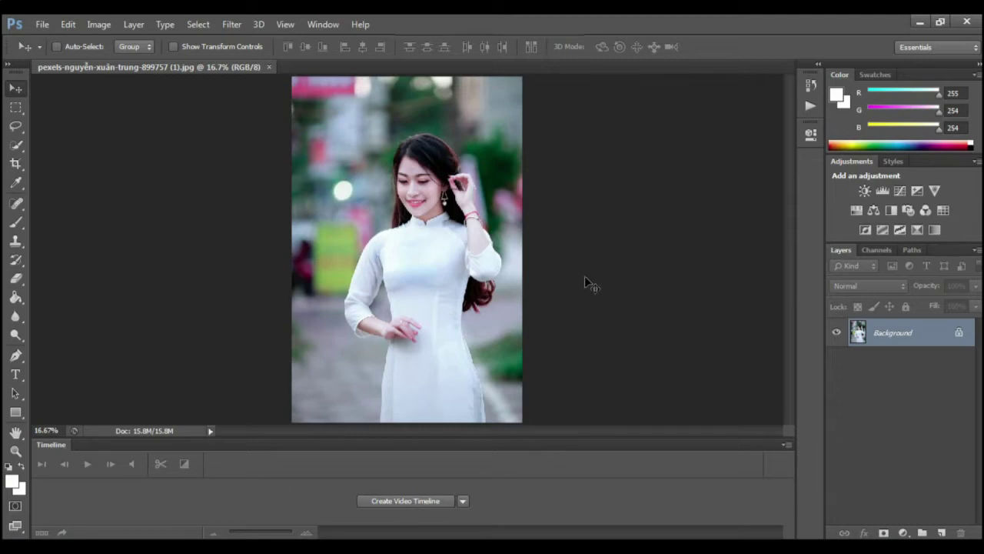
{"action": "key", "text": "ctrl+plus"}
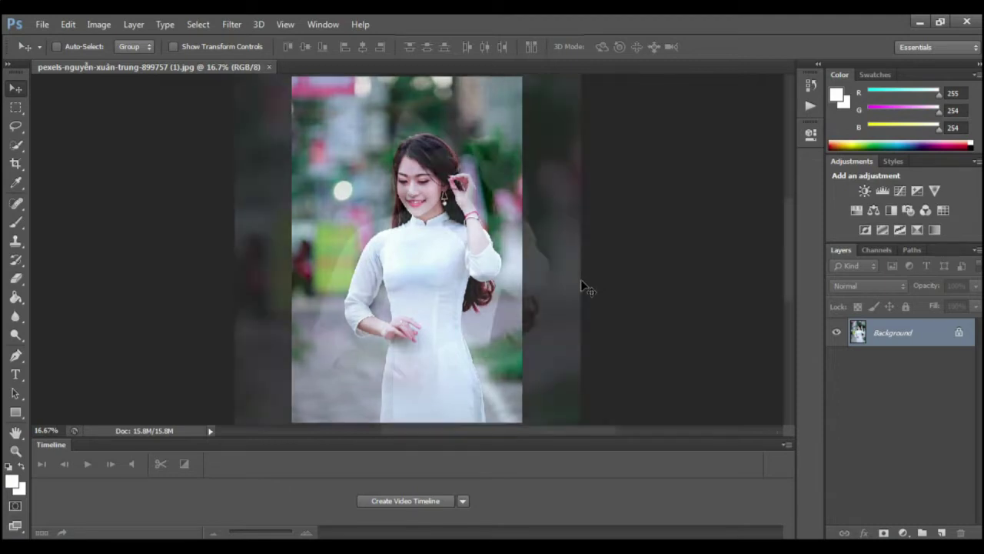
{"action": "key", "text": "ctrl+minus"}
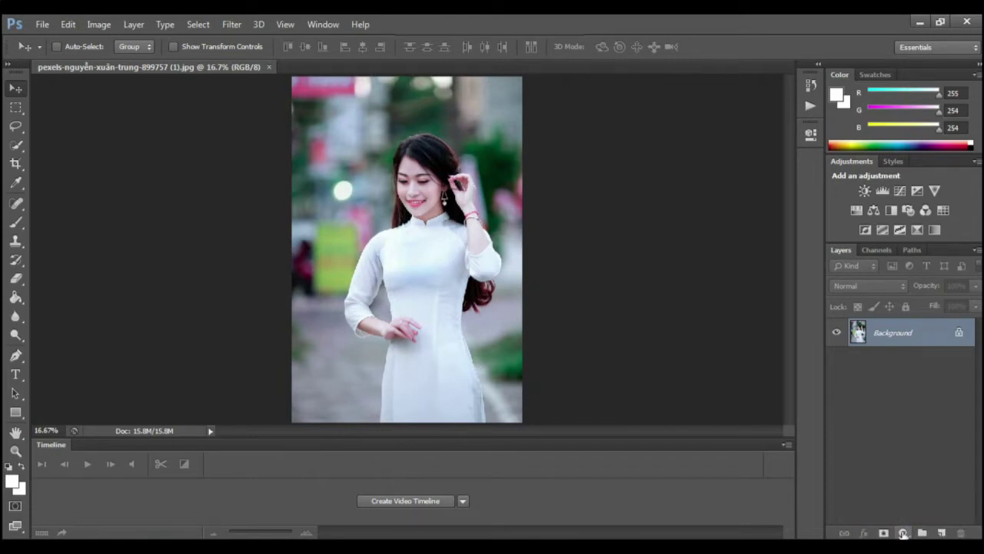
Step: Add a default Black & White adjustment layer above the Background layer
{"action": "left_click", "coordinate": [903, 533]}
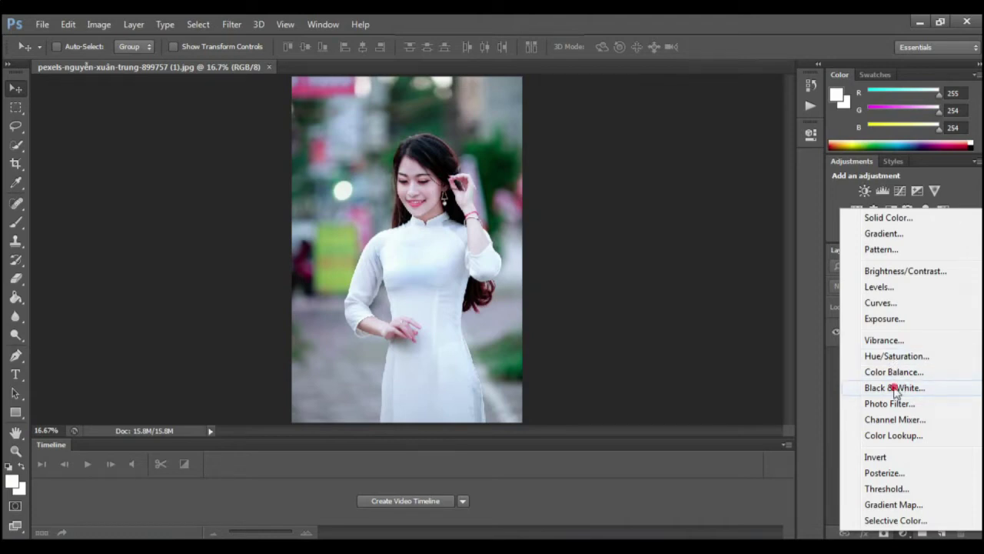
{"action": "left_click", "coordinate": [895, 389]}
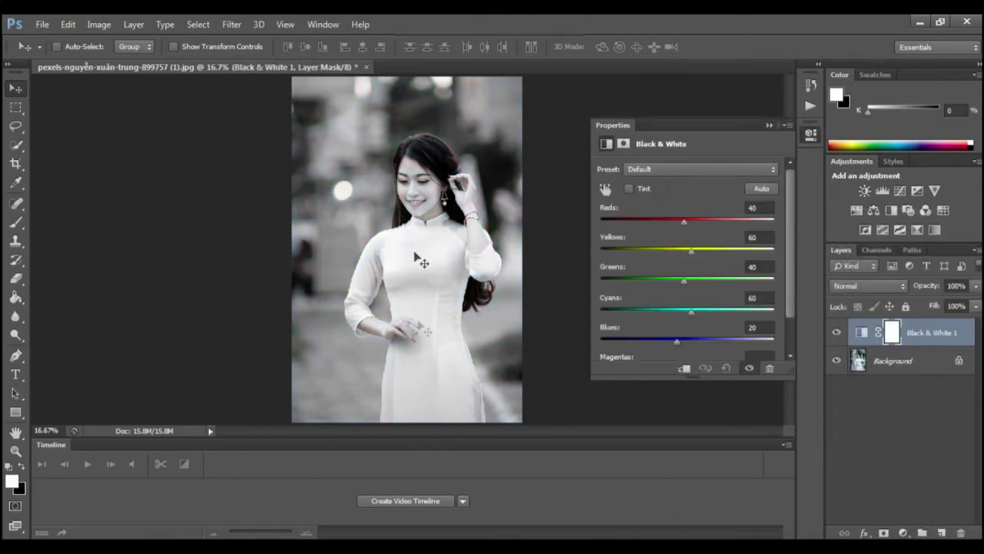
{"action": "left_click", "coordinate": [42, 25]}
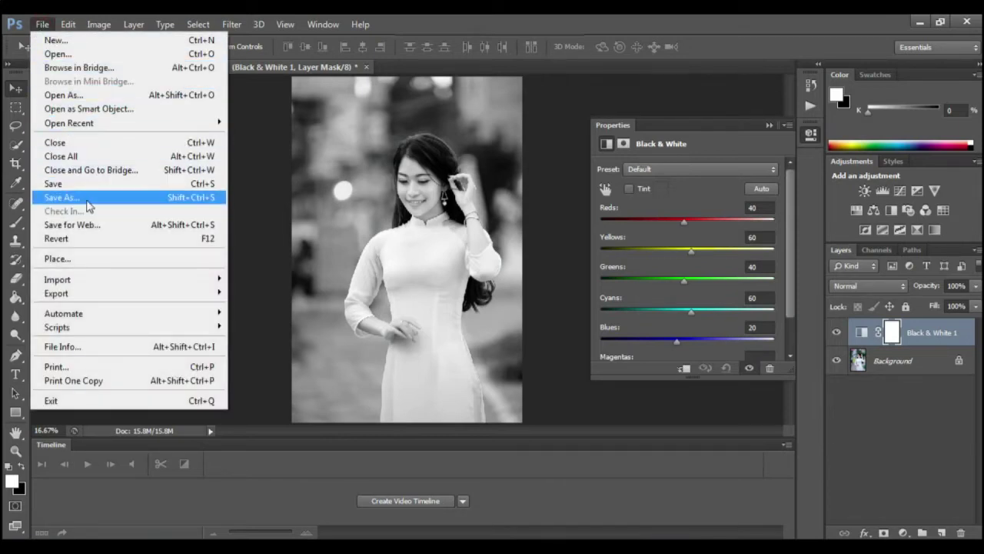
Step: Save the grayscale document as a Photoshop PSD in Downloads, keeping Maximize Compatibility on
{"action": "left_click", "coordinate": [83, 199]}
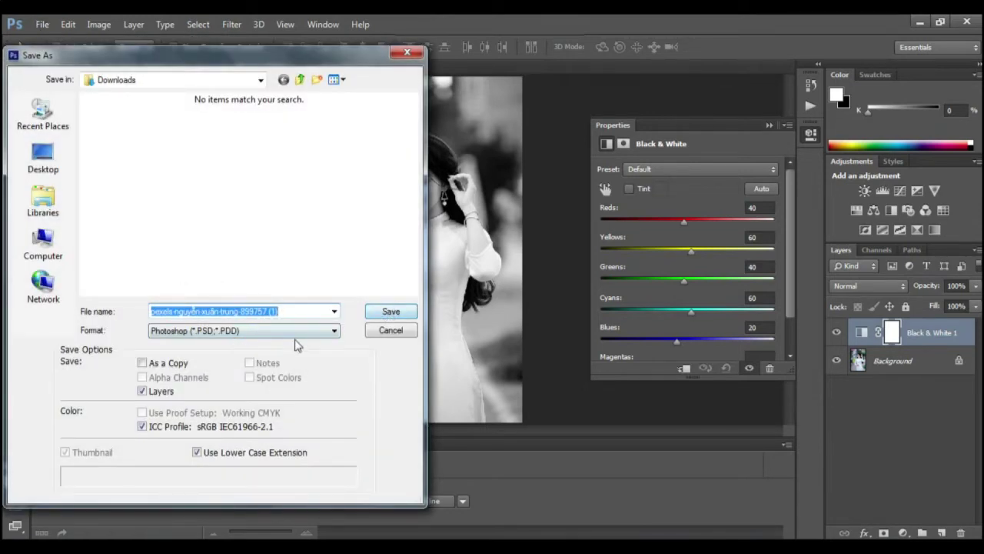
{"action": "left_click", "coordinate": [387, 313]}
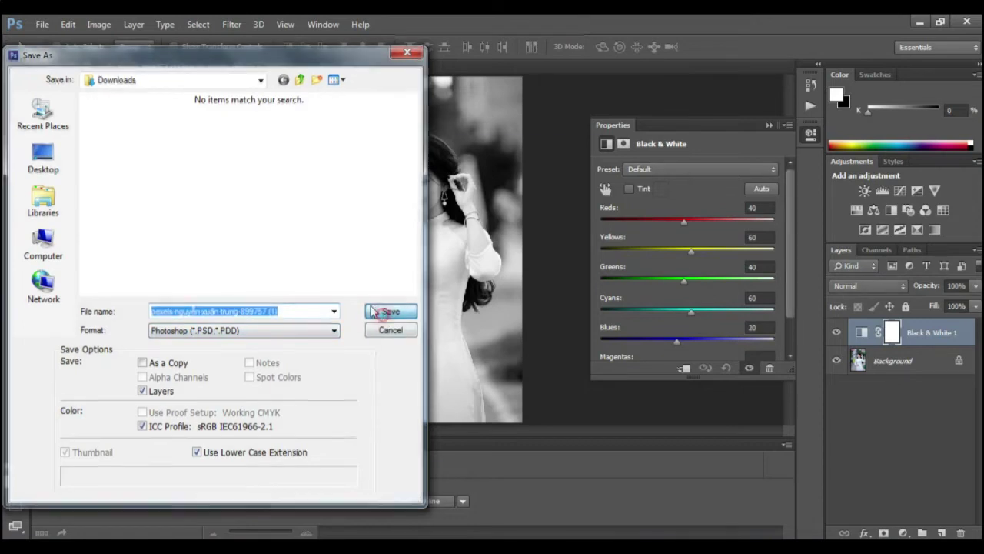
{"action": "left_click", "coordinate": [655, 175]}
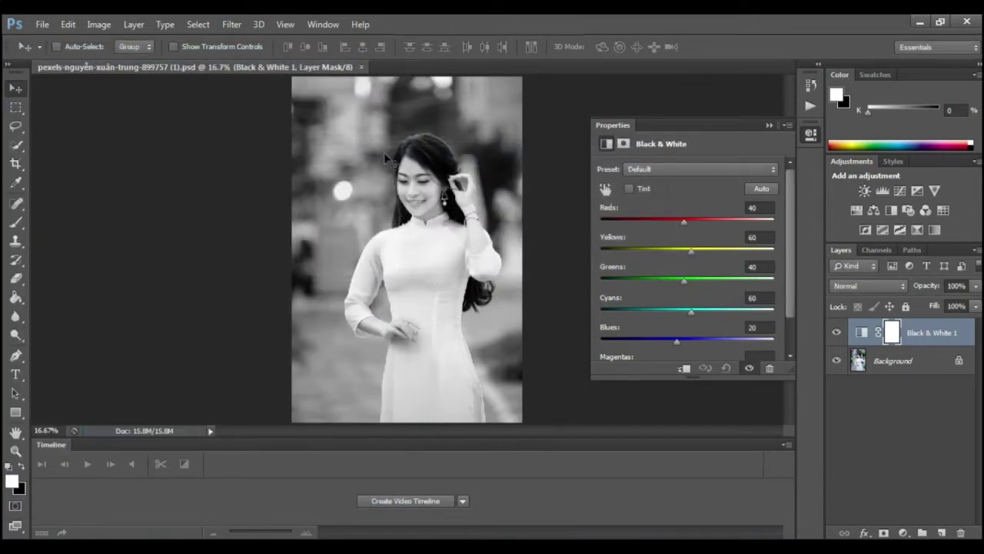
Step: Close the grayscale PSD and reopen pexels-nguyễn-xuân-trung-899757 (1).jpg, zoomed in
{"action": "left_click", "coordinate": [362, 68]}
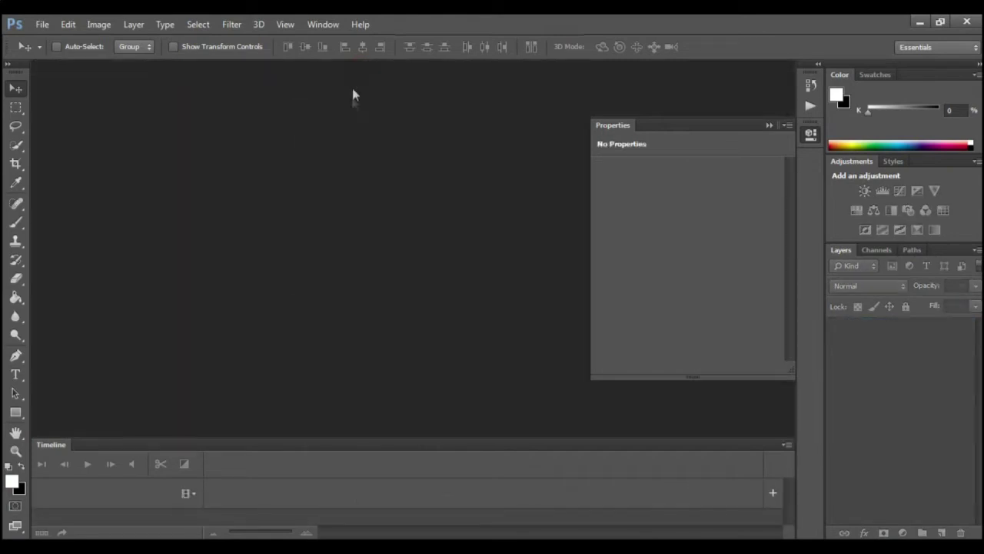
{"action": "left_click", "coordinate": [42, 23]}
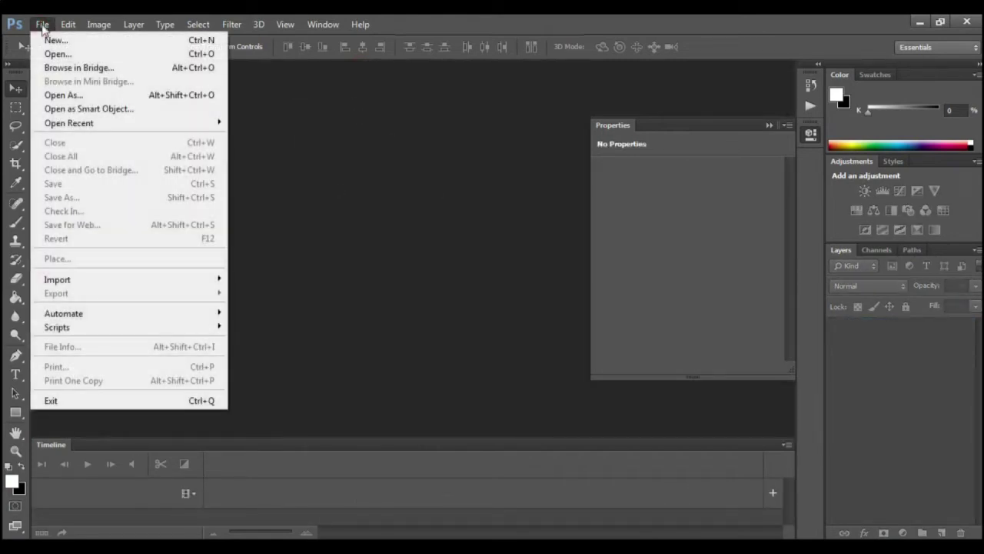
{"action": "left_click", "coordinate": [63, 54]}
{"action": "mouse_move", "coordinate": [402, 142]}
{"action": "left_mouse_down"}
{"action": "mouse_move", "coordinate": [403, 338]}
{"action": "mouse_move", "coordinate": [408, 294]}
{"action": "left_mouse_up"}
{"action": "double_click", "coordinate": [270, 274]}
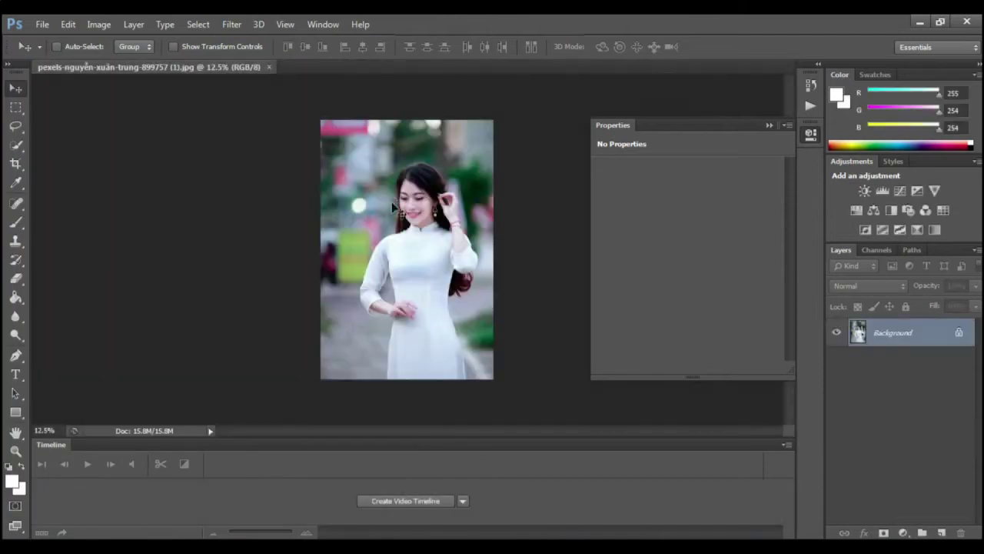
{"action": "key", "text": "ctrl+plus"}
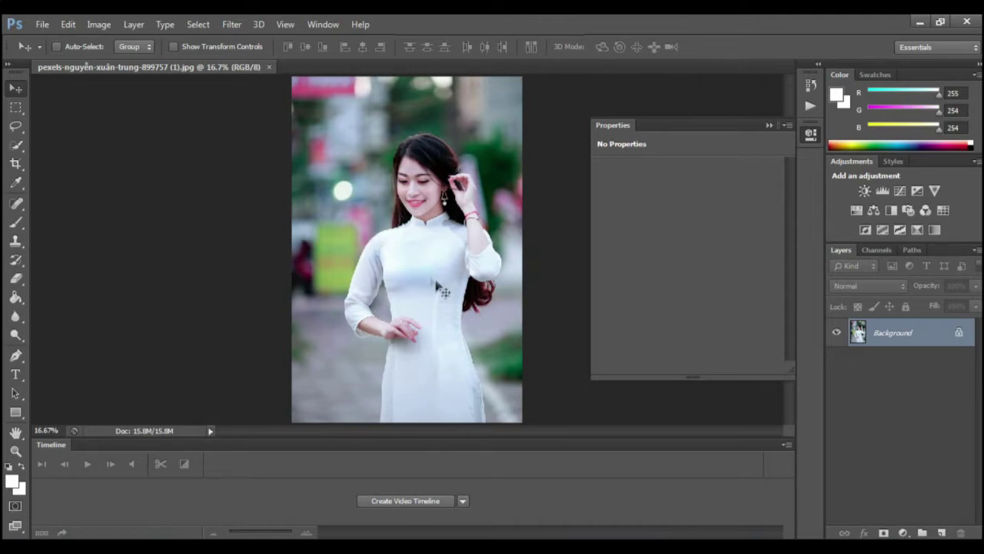
Step: Quick-select the white dress body and the right sleeve
{"action": "left_click", "coordinate": [16, 146]}
{"action": "key", "text": "ctrl+plus"}
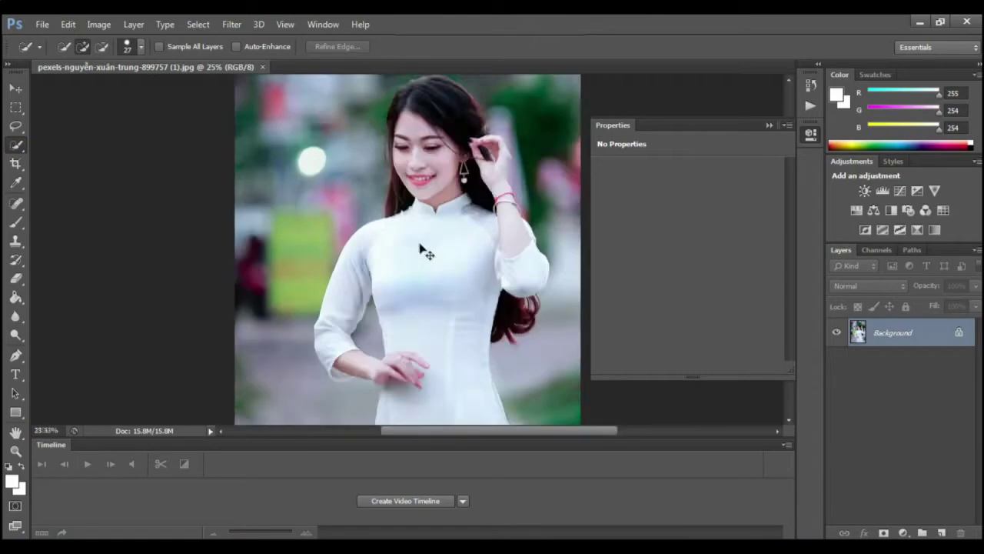
{"action": "key", "text": "ctrl+plus"}
{"action": "key", "text": "ctrl+plus"}
{"action": "mouse_move", "coordinate": [399, 246]}
{"action": "left_mouse_down"}
{"action": "mouse_move", "coordinate": [451, 310]}
{"action": "mouse_move", "coordinate": [419, 215]}
{"action": "mouse_move", "coordinate": [458, 320]}
{"action": "left_mouse_up"}
{"action": "scroll", "coordinate": [458, 320], "scroll_direction": "down", "scroll_amount": 2}
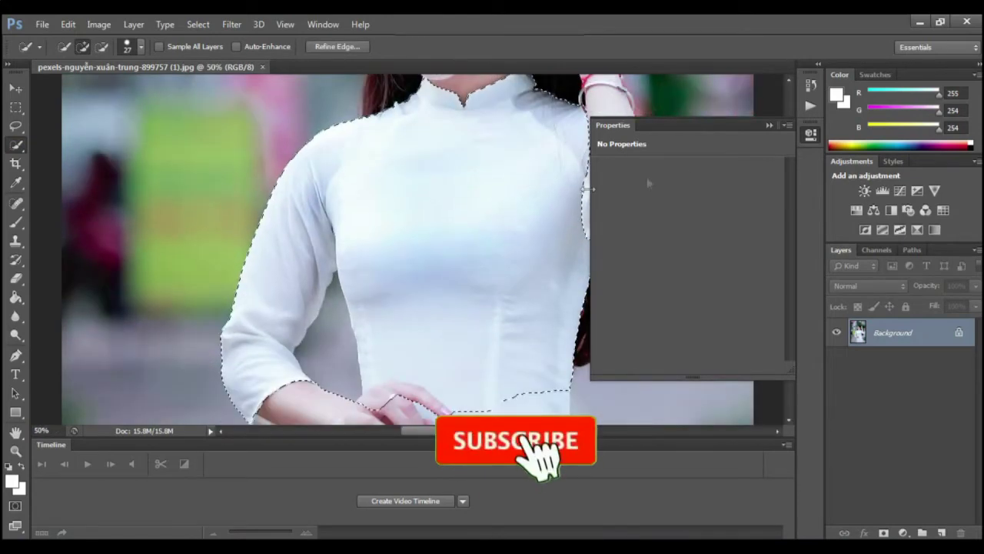
{"action": "left_click", "coordinate": [769, 125]}
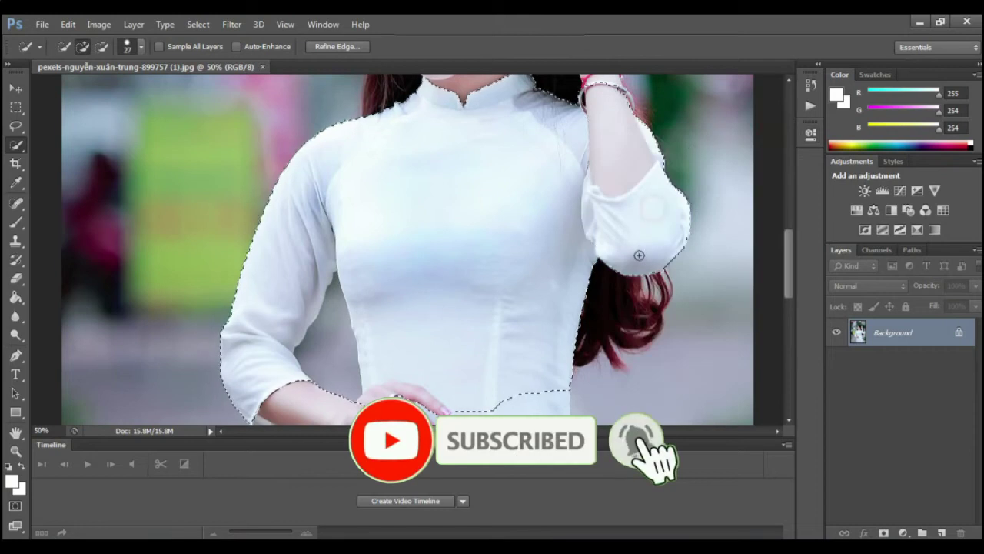
{"action": "left_click", "coordinate": [651, 205]}
{"action": "scroll", "coordinate": [545, 223], "scroll_direction": "down", "scroll_amount": 2}
{"action": "scroll", "coordinate": [503, 250], "scroll_direction": "down", "scroll_amount": 3}
Step: Add both skirt sides and the sleeve cuff to the dress selection
{"action": "left_click", "coordinate": [505, 274]}
{"action": "scroll", "coordinate": [510, 297], "scroll_direction": "down", "scroll_amount": 1}
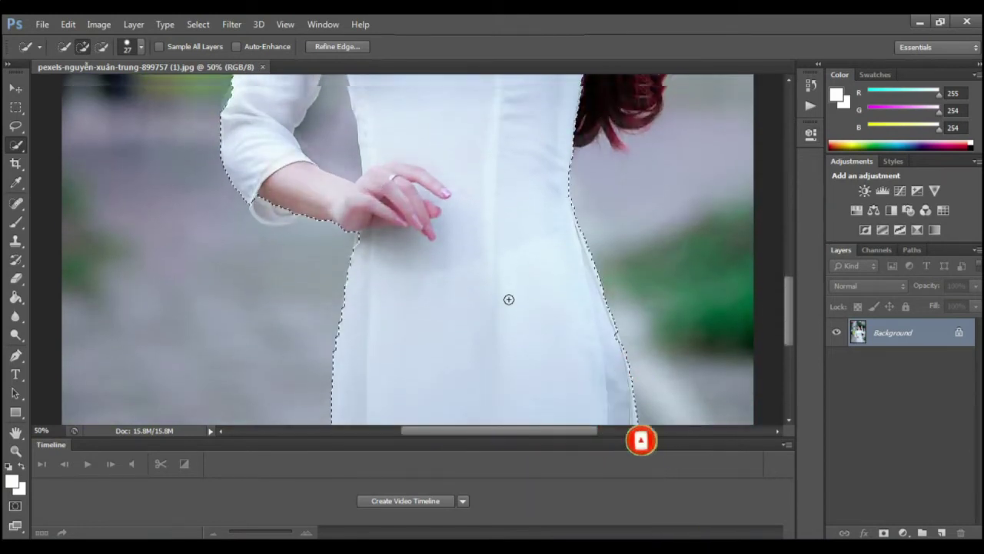
{"action": "scroll", "coordinate": [528, 328], "scroll_direction": "down", "scroll_amount": 2}
{"action": "left_click", "coordinate": [617, 261]}
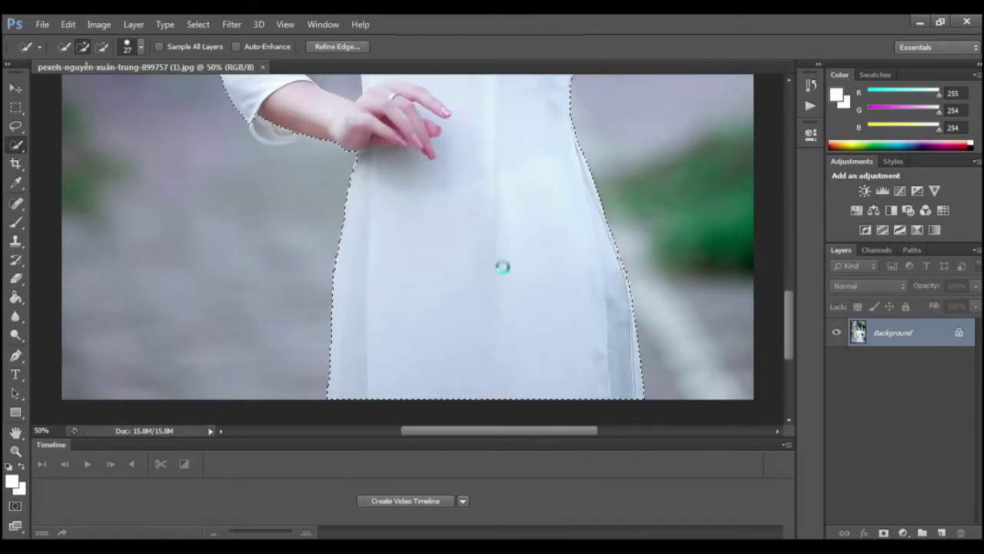
{"action": "scroll", "coordinate": [500, 269], "scroll_direction": "down", "scroll_amount": 1}
{"action": "scroll", "coordinate": [500, 269], "scroll_direction": "up", "scroll_amount": 3}
{"action": "scroll", "coordinate": [500, 269], "scroll_direction": "up", "scroll_amount": 2}
{"action": "left_click", "coordinate": [265, 317]}
{"action": "left_click", "coordinate": [270, 321]}
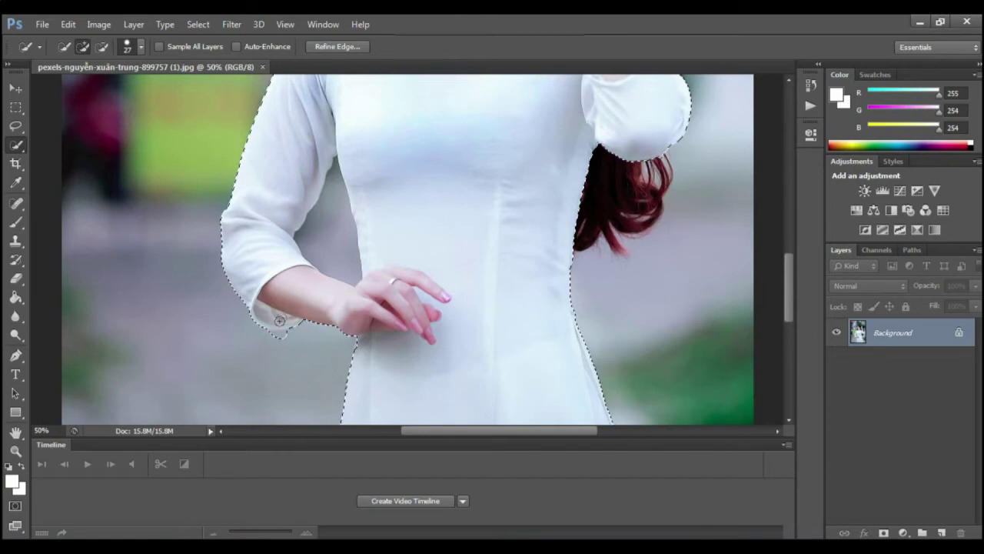
{"action": "scroll", "coordinate": [430, 259], "scroll_direction": "up", "scroll_amount": 1}
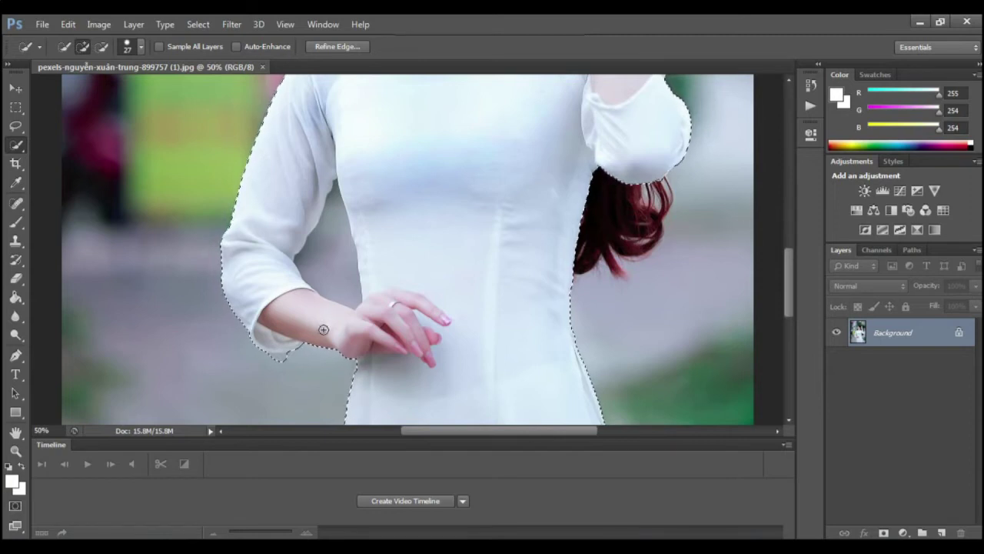
Step: Subtract the arm-torso gap and the raised forearm from the dress selection
{"action": "left_click", "coordinate": [317, 320], "text": "alt"}
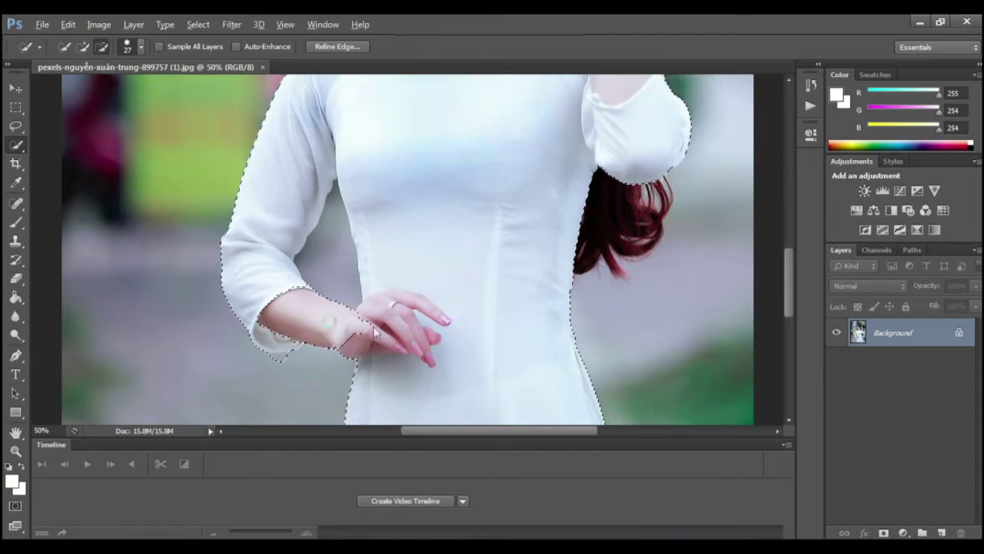
{"action": "left_click_drag", "start_coordinate": [323, 321], "coordinate": [343, 284]}
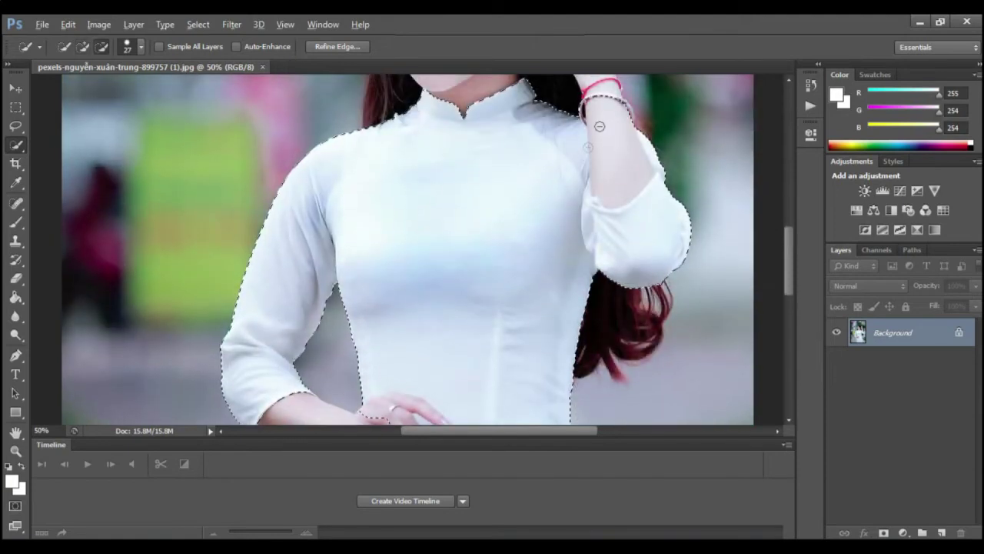
{"action": "left_click_drag", "start_coordinate": [598, 126], "coordinate": [608, 158]}
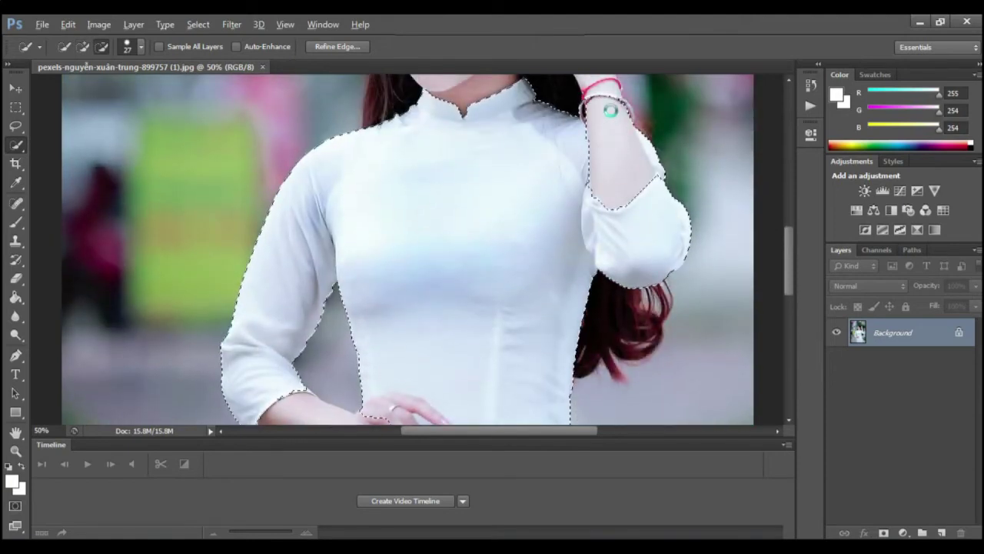
{"action": "left_click", "coordinate": [611, 112]}
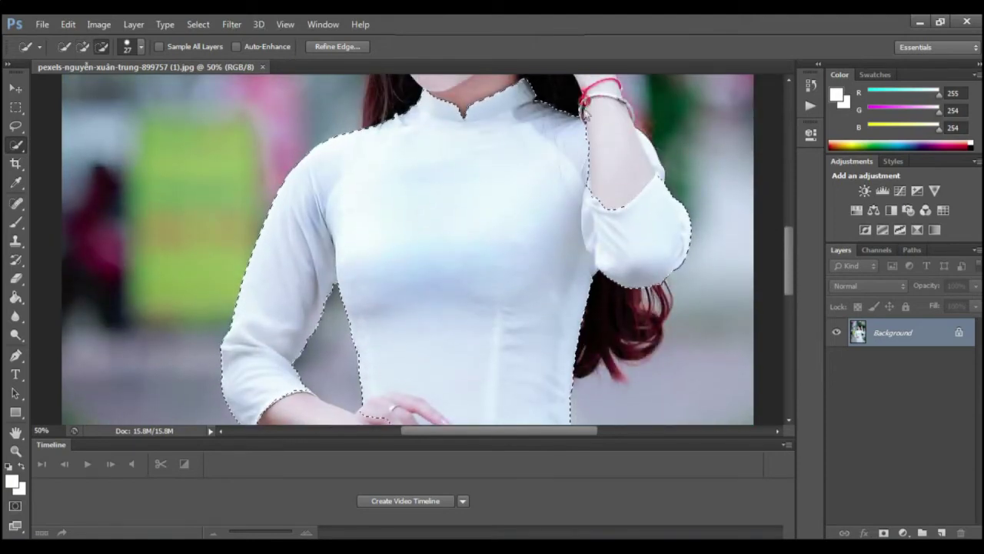
{"action": "scroll", "coordinate": [550, 231], "scroll_direction": "down", "scroll_amount": 3}
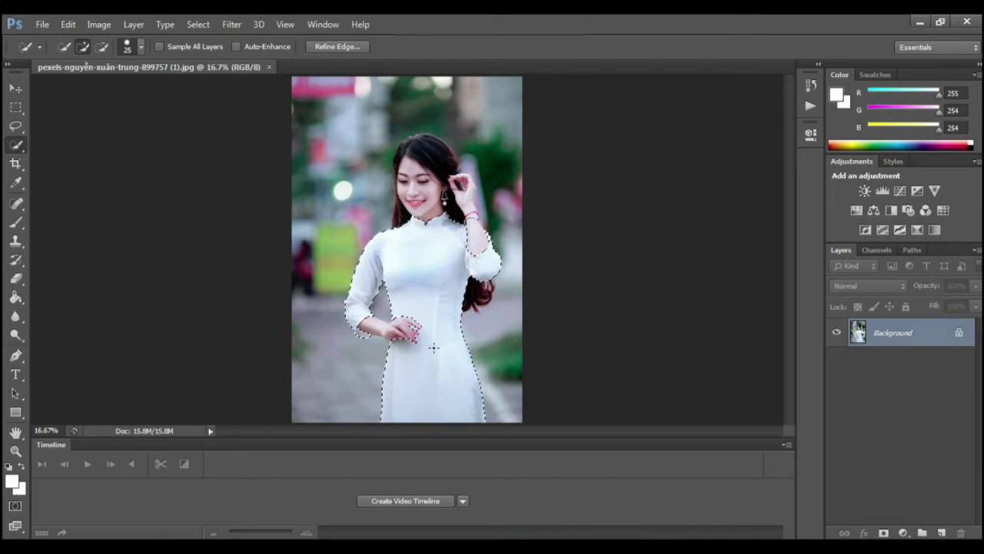
Step: Copy the selected dress to Layer 1 and check the cutout by toggling the Background
{"action": "key", "text": "ctrl+j"}
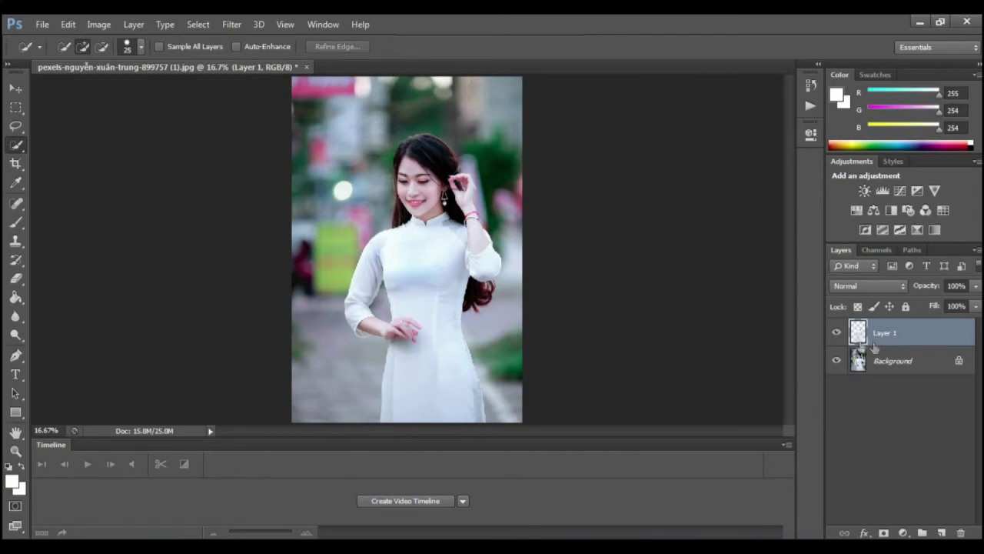
{"action": "left_click", "coordinate": [836, 360]}
{"action": "left_click", "coordinate": [836, 361]}
{"action": "left_click", "coordinate": [837, 361]}
{"action": "left_click", "coordinate": [837, 361]}
Step: Open the floral-g54eae7b04_1920.jpg pattern image
{"action": "left_click", "coordinate": [41, 24]}
{"action": "left_click", "coordinate": [77, 53]}
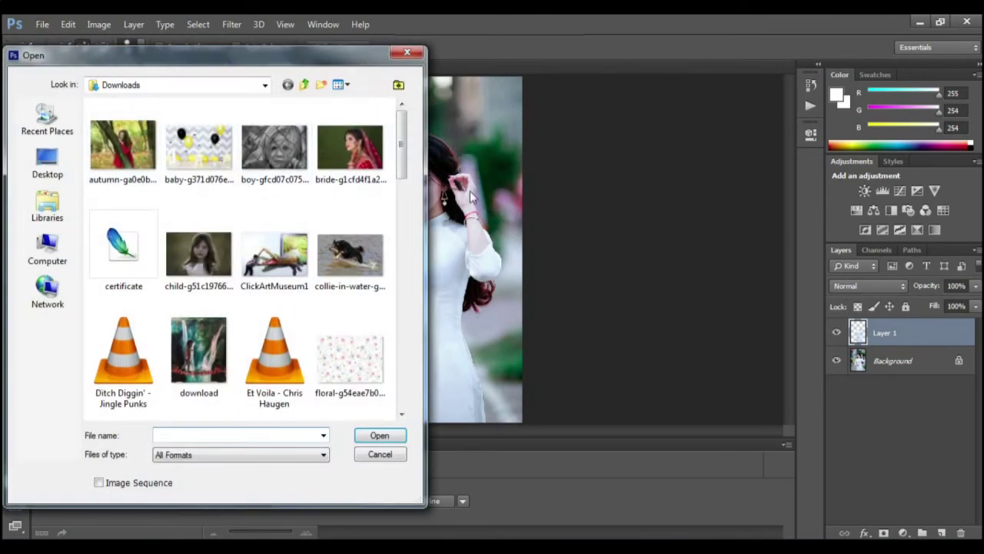
{"action": "scroll", "coordinate": [404, 169], "scroll_direction": "down", "scroll_amount": 2}
{"action": "double_click", "coordinate": [352, 261]}
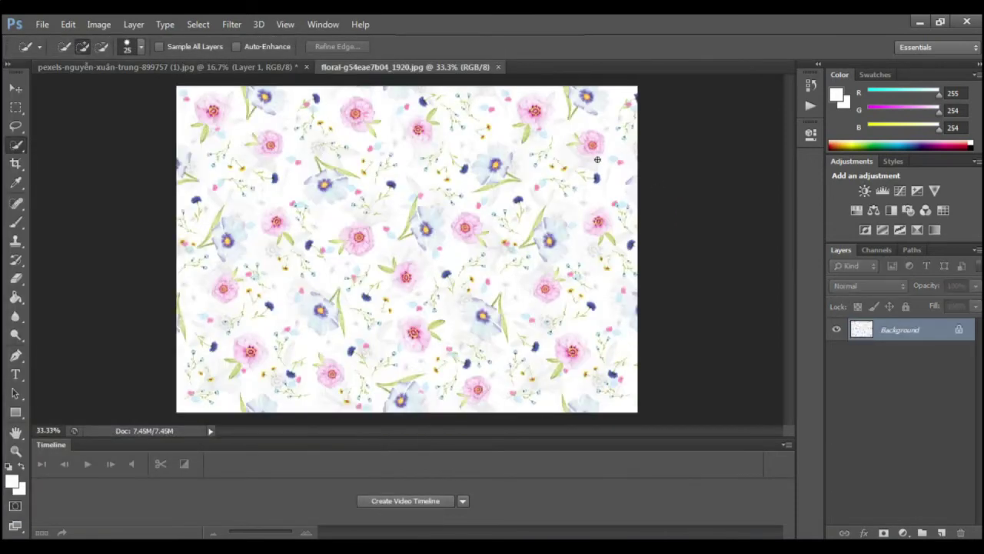
Step: Bring the floral pattern into the portrait as a new layer and close the floral document
{"action": "left_click", "coordinate": [15, 88]}
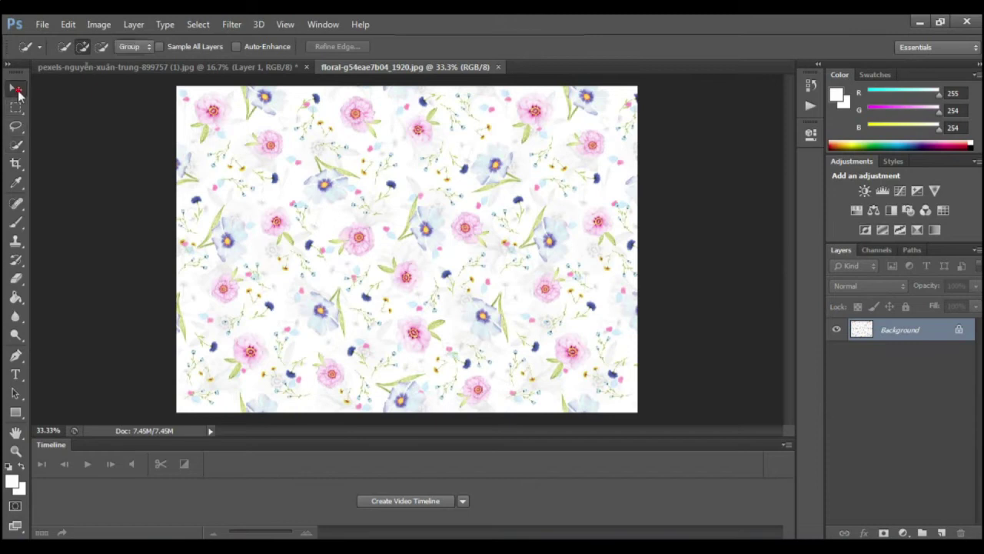
{"action": "left_click_drag", "start_coordinate": [406, 67], "coordinate": [573, 102]}
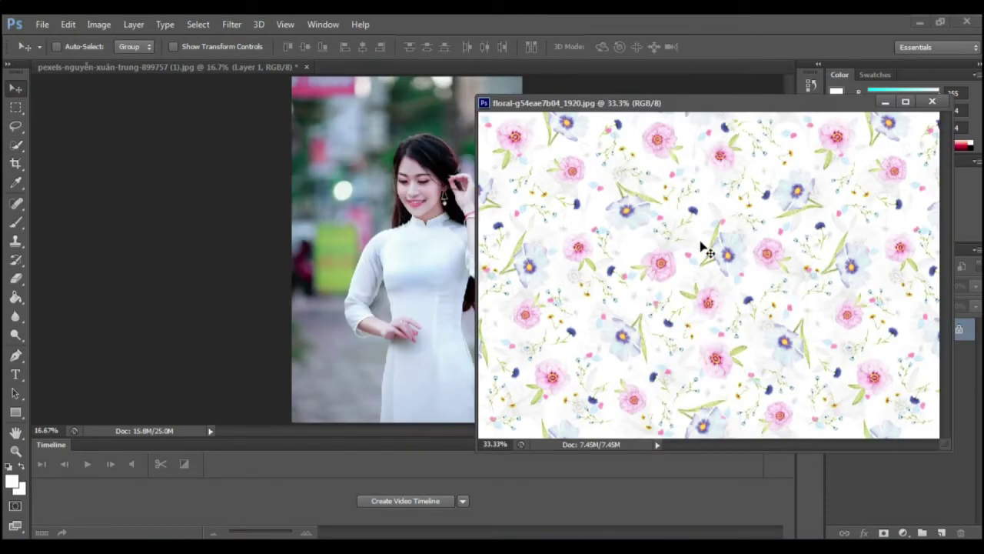
{"action": "left_click", "coordinate": [419, 244]}
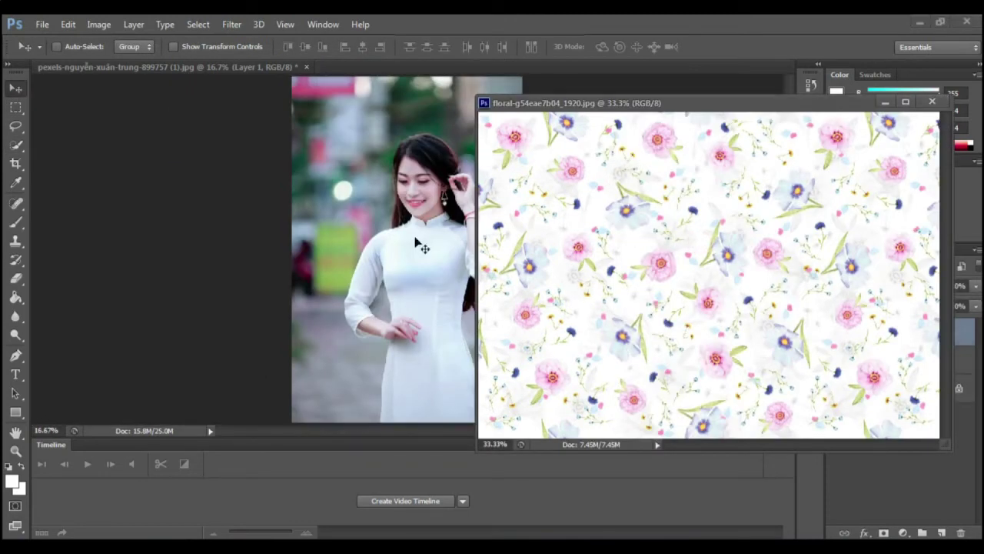
{"action": "key", "text": "ctrl+v"}
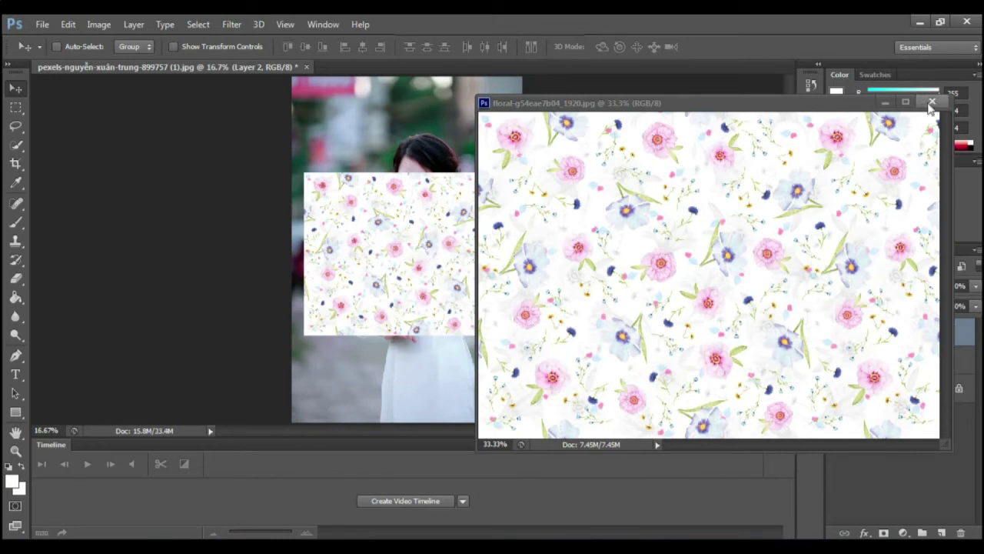
{"action": "left_click", "coordinate": [931, 102]}
Step: Scale the floral layer proportionally to about 148% and position it over the dress
{"action": "key", "text": "ctrl+t"}
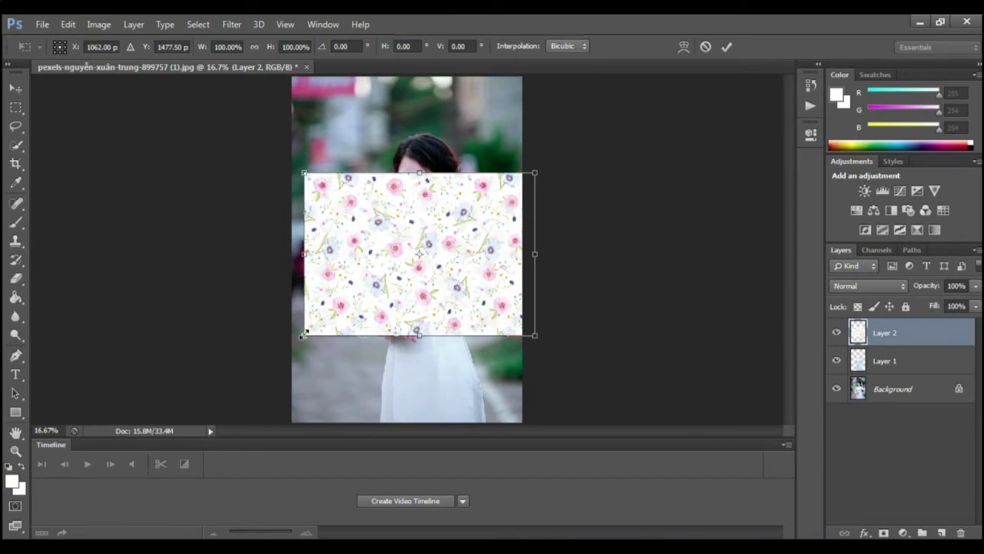
{"action": "left_click", "coordinate": [259, 46]}
{"action": "left_click_drag", "start_coordinate": [300, 336], "coordinate": [196, 421]}
{"action": "left_click_drag", "start_coordinate": [347, 320], "coordinate": [371, 338]}
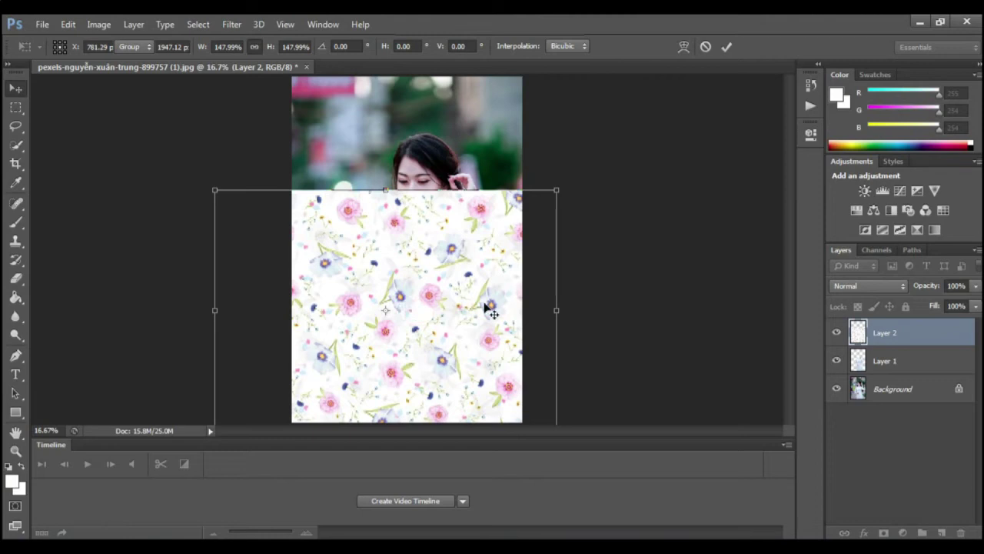
{"action": "key", "text": "Return"}
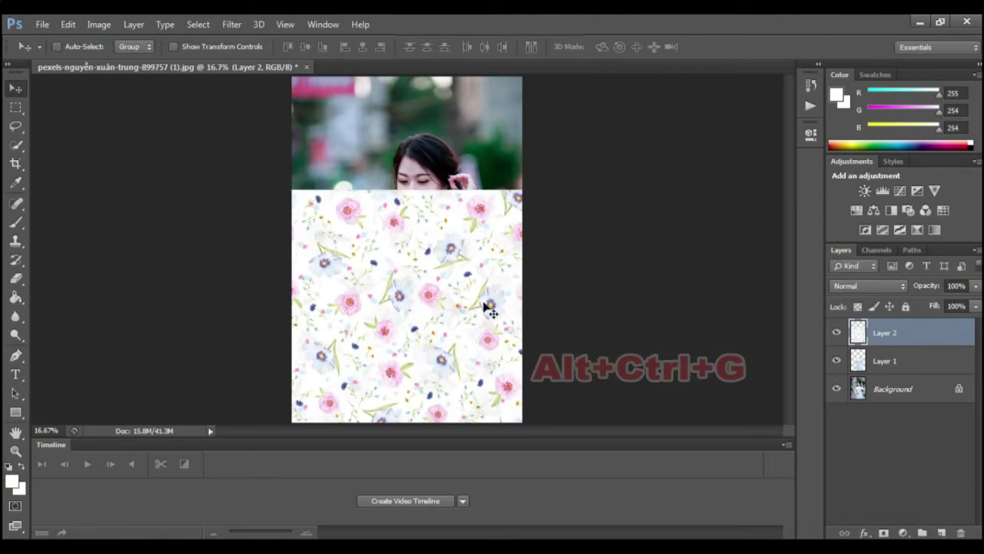
Step: Clip the floral Layer 2 to the dress layer and set it to Multiply
{"action": "key", "text": "ctrl+alt+g"}
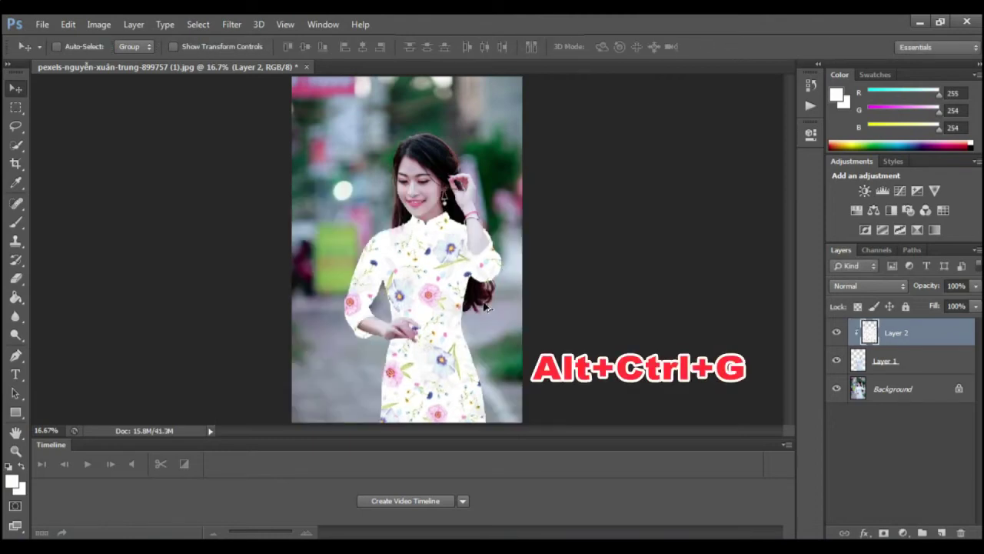
{"action": "left_click", "coordinate": [895, 286]}
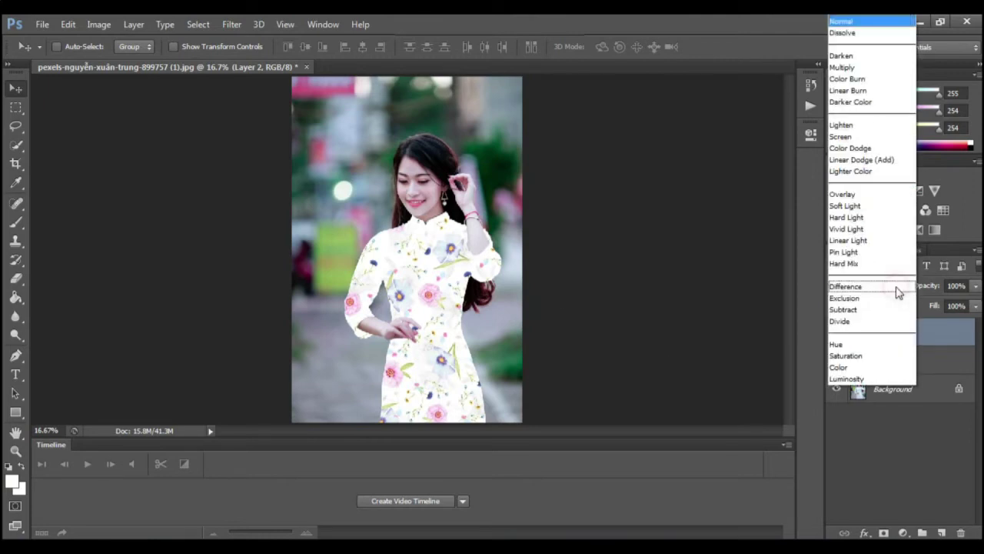
{"action": "left_click", "coordinate": [844, 69]}
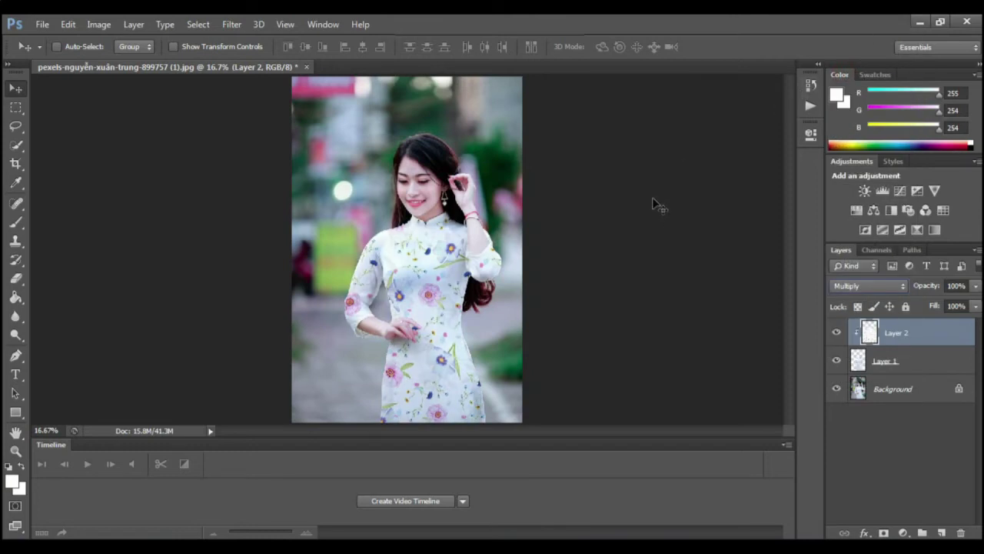
Step: Apply Displace at 10/10 to the floral layer using the saved grayscale PSD as map
{"action": "left_click", "coordinate": [231, 26]}
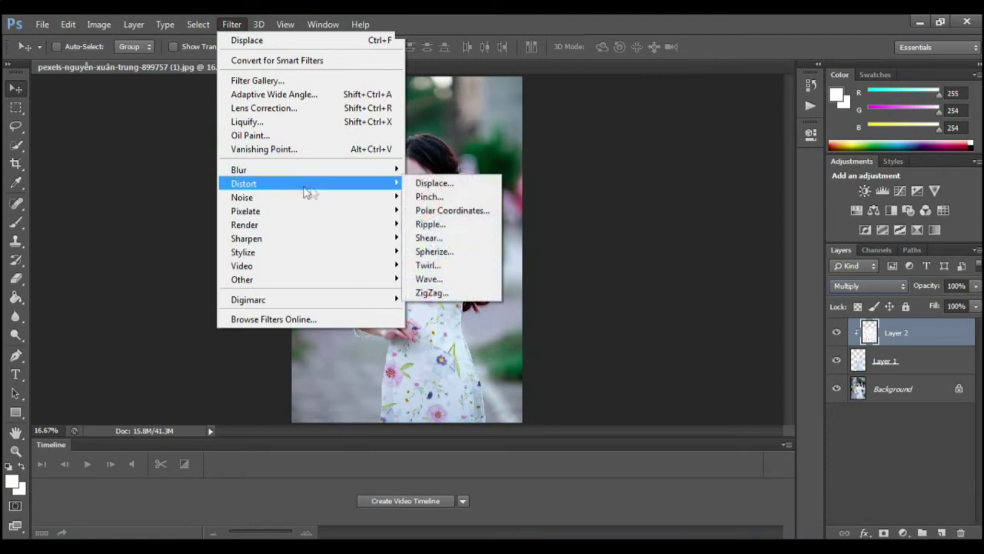
{"action": "left_click", "coordinate": [423, 183]}
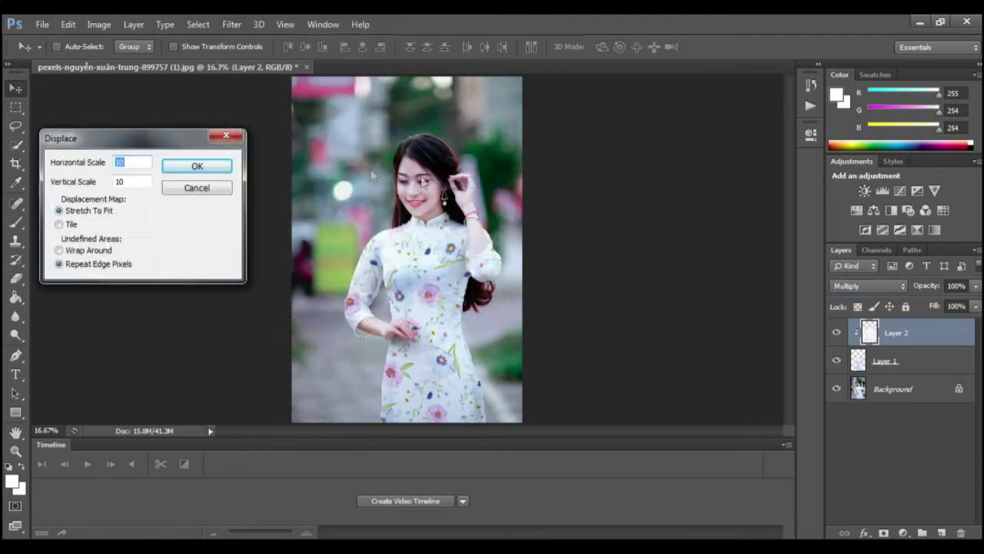
{"action": "mouse_move", "coordinate": [141, 144]}
{"action": "left_mouse_down"}
{"action": "mouse_move", "coordinate": [463, 163]}
{"action": "mouse_move", "coordinate": [610, 156]}
{"action": "left_mouse_up"}
{"action": "left_click", "coordinate": [666, 177]}
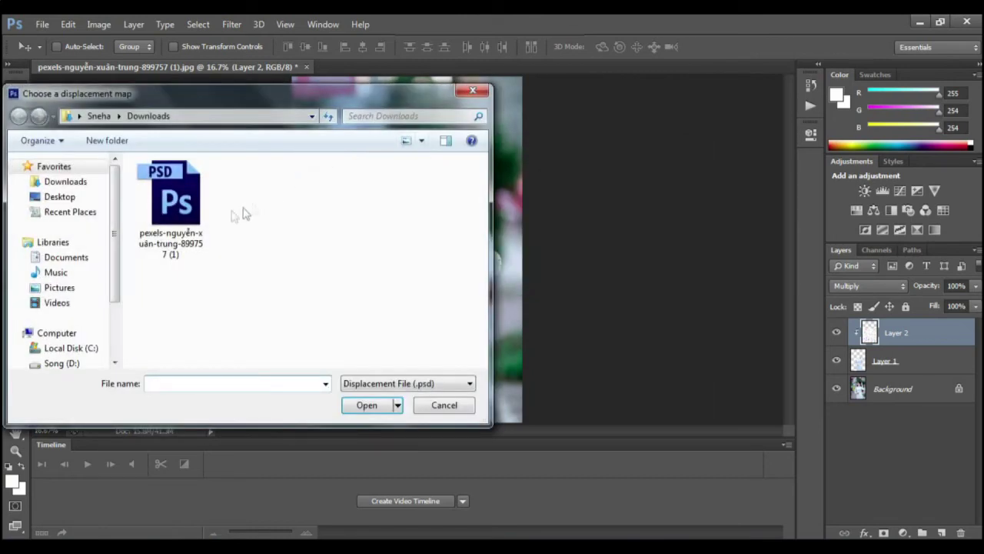
{"action": "mouse_move", "coordinate": [170, 193]}
{"action": "double_click", "coordinate": [182, 204]}
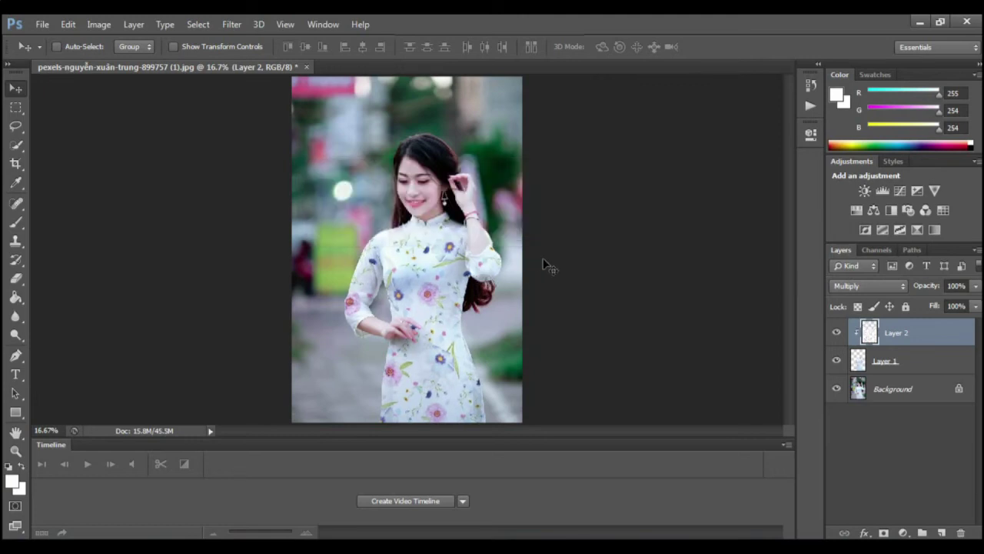
{"action": "key", "text": "ctrl+plus"}
{"action": "key", "text": "ctrl+minus"}
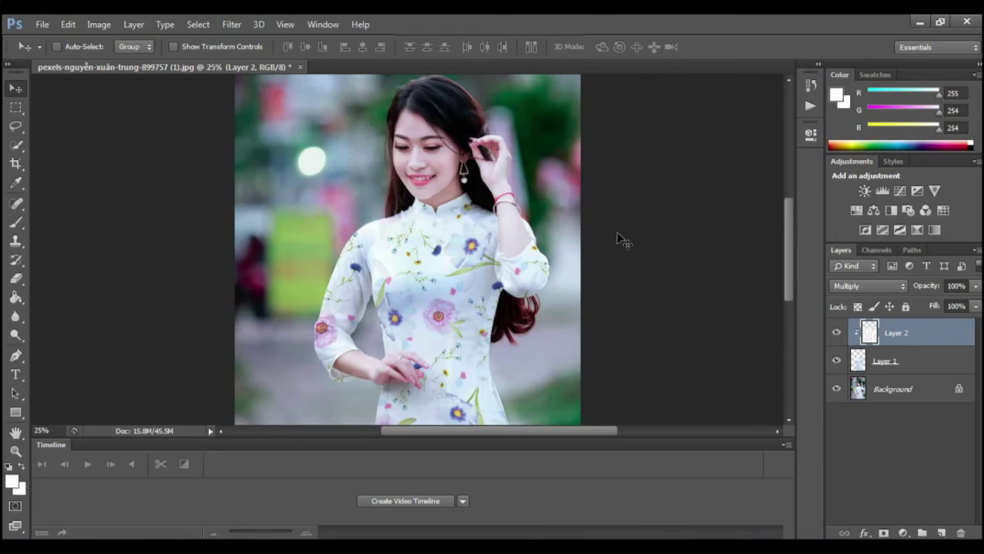
{"action": "scroll", "coordinate": [618, 239], "scroll_direction": "down", "scroll_amount": 2}
{"action": "scroll", "coordinate": [618, 240], "scroll_direction": "down", "scroll_amount": 2}
{"action": "scroll", "coordinate": [617, 239], "scroll_direction": "up", "scroll_amount": 2}
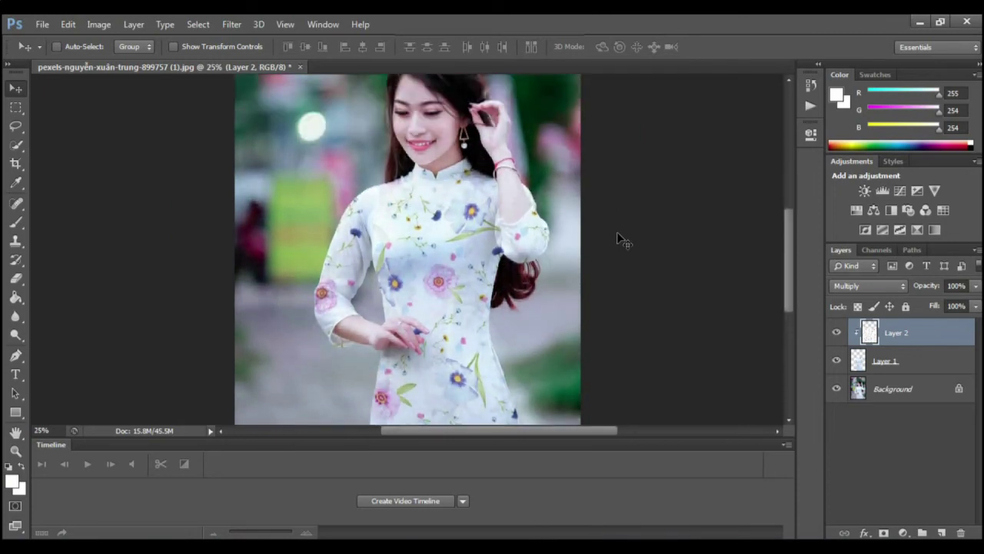
{"action": "scroll", "coordinate": [618, 239], "scroll_direction": "up", "scroll_amount": 1}
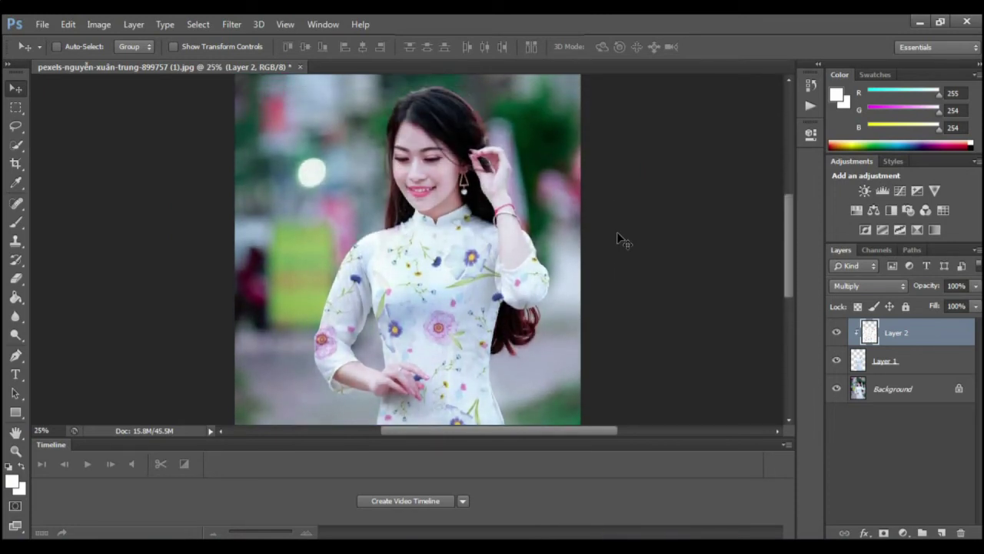
{"action": "scroll", "coordinate": [627, 250], "scroll_direction": "down", "scroll_amount": 2}
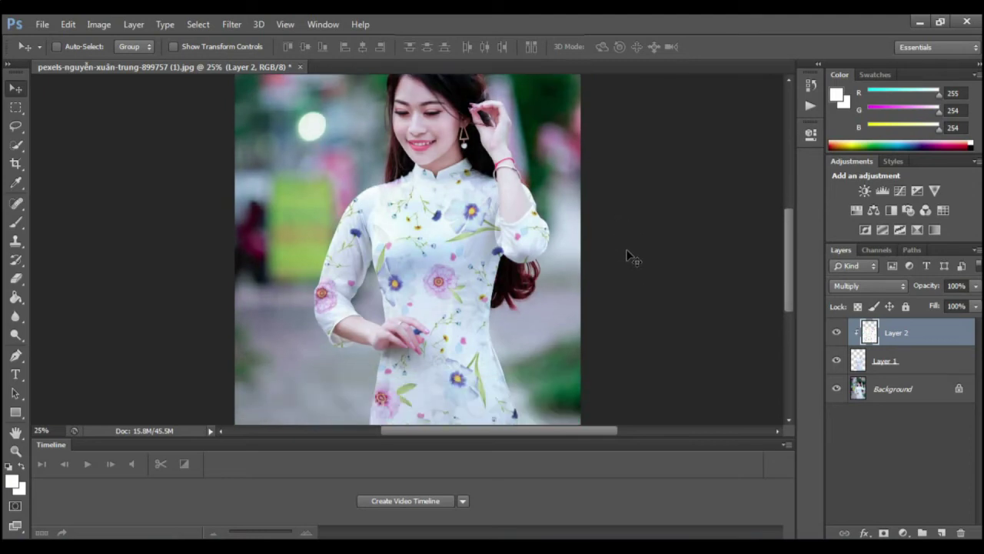
{"action": "key", "text": "ctrl+minus"}
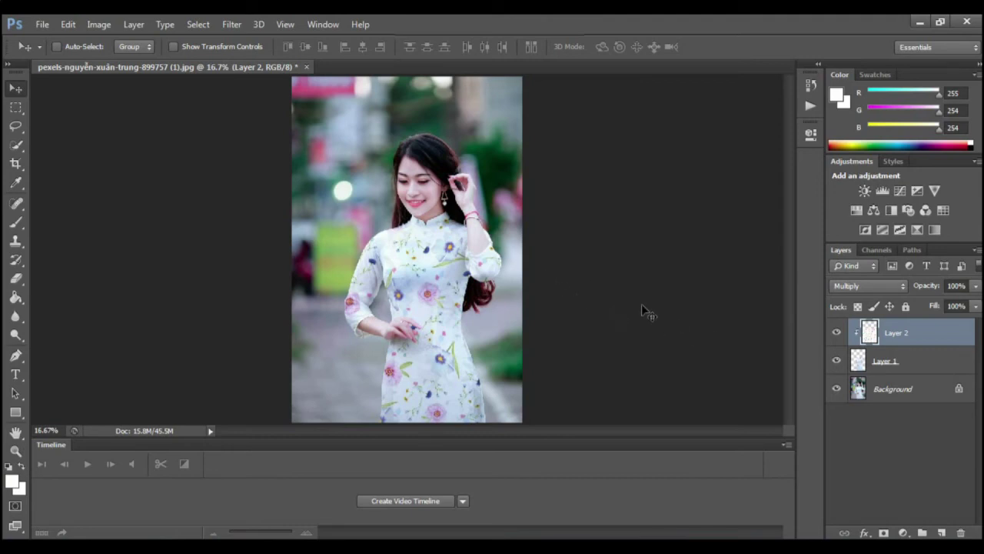
Step: Hide the floral Layer 2 and open the pink leather texture image
{"action": "left_click", "coordinate": [837, 332]}
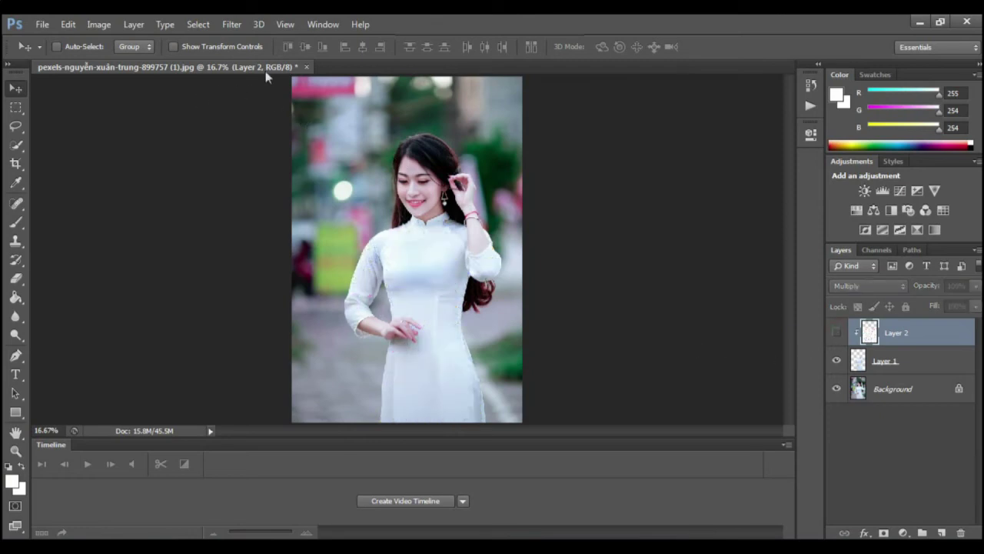
{"action": "left_click", "coordinate": [42, 23]}
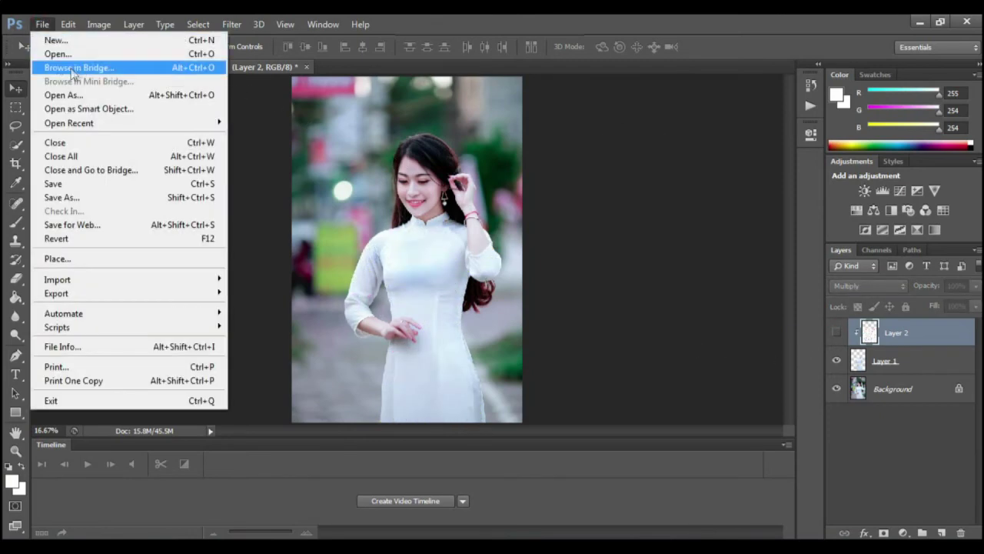
{"action": "left_click", "coordinate": [57, 54]}
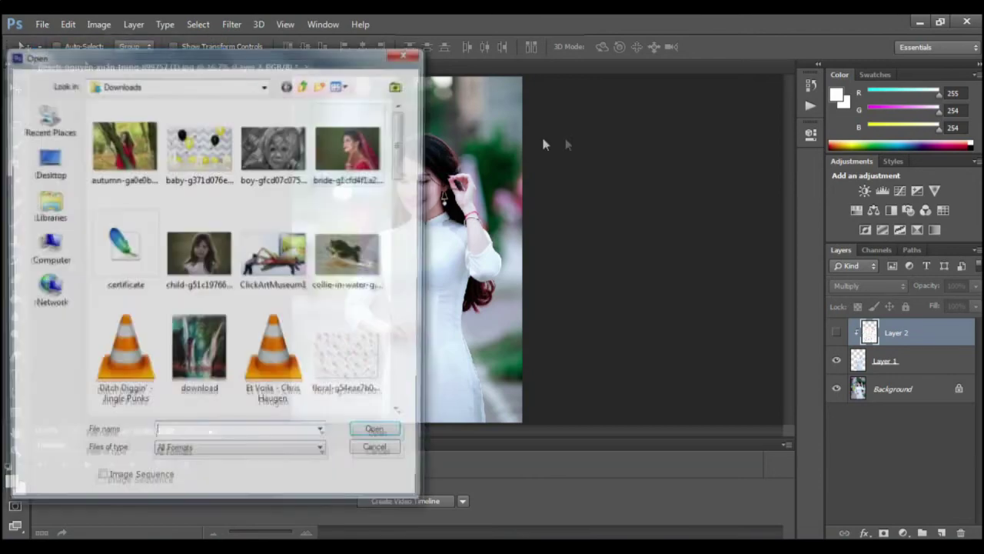
{"action": "left_click_drag", "start_coordinate": [401, 138], "coordinate": [401, 354]}
{"action": "left_click", "coordinate": [279, 223]}
{"action": "double_click", "coordinate": [280, 217]}
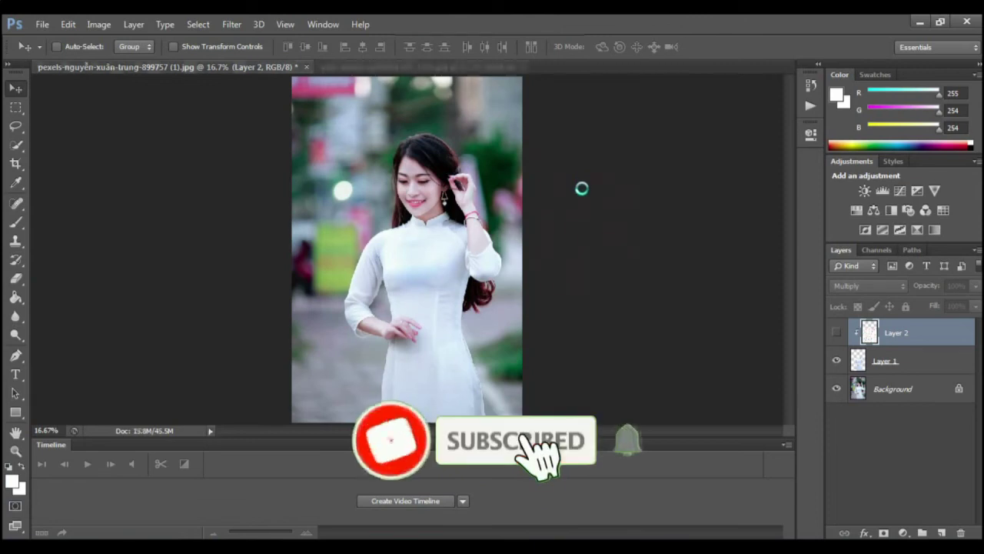
Step: Place the pink leather into the photo as Layer 3, enlarged to about 151% over the dress
{"action": "left_click_drag", "start_coordinate": [415, 67], "coordinate": [569, 154]}
{"action": "left_click_drag", "start_coordinate": [636, 223], "coordinate": [423, 245]}
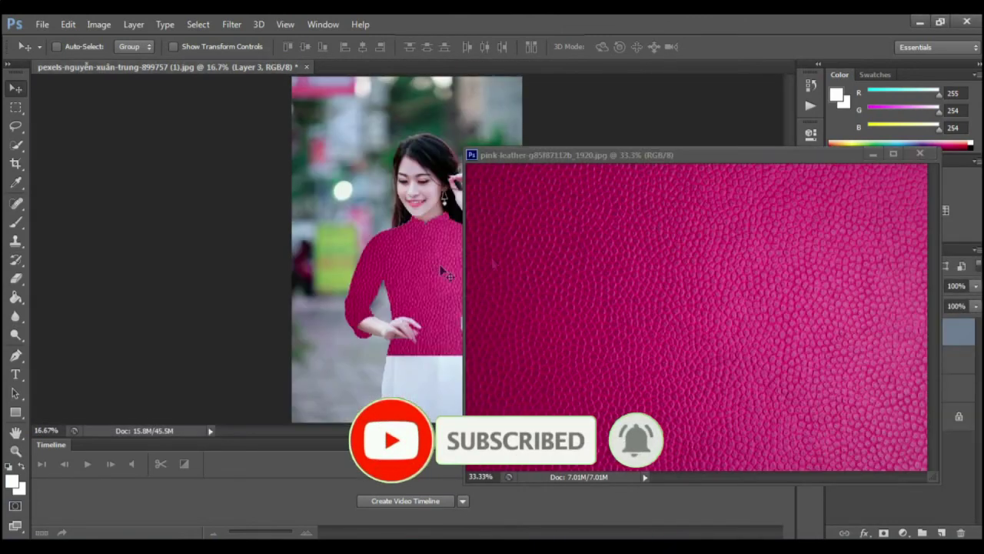
{"action": "left_click", "coordinate": [873, 155]}
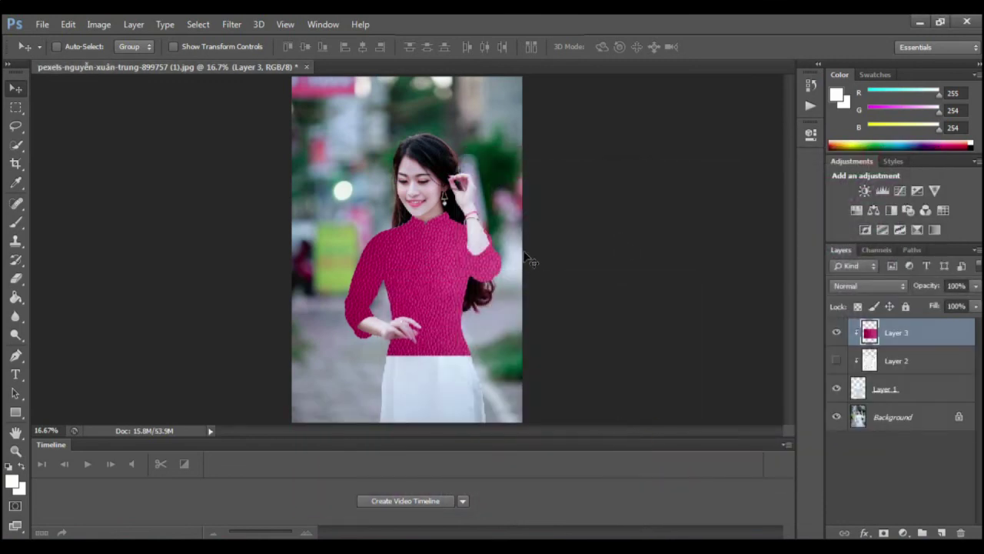
{"action": "key", "text": "ctrl+t"}
{"action": "left_click_drag", "start_coordinate": [542, 352], "coordinate": [665, 433]}
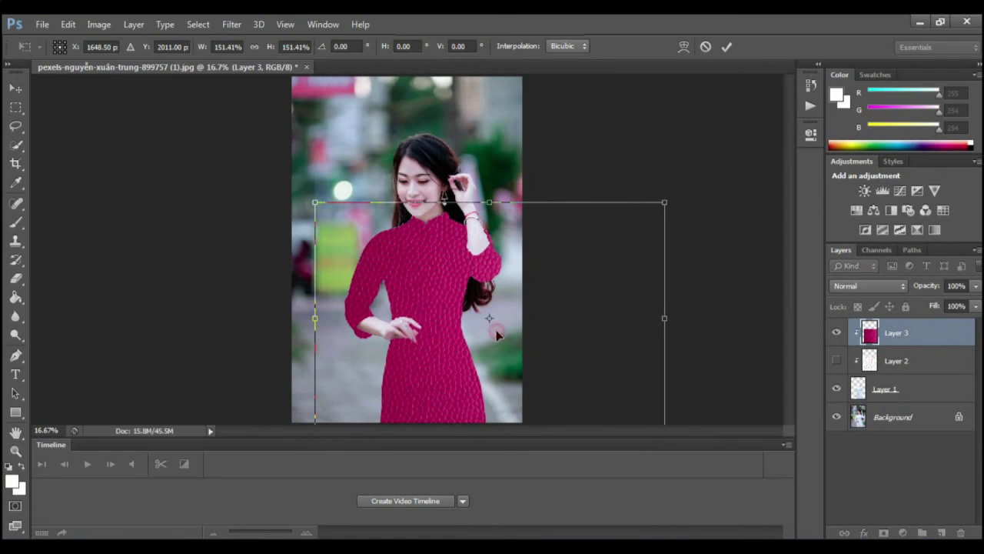
{"action": "key", "text": "Return"}
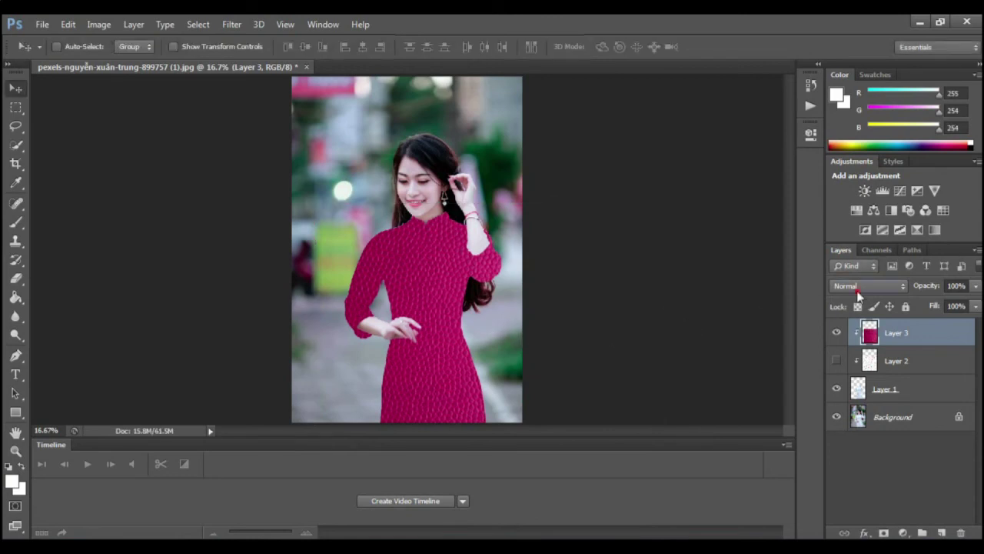
Step: Set Layer 3 to Multiply and apply Displace at 10/10 using the saved grayscale PSD
{"action": "left_click", "coordinate": [858, 296]}
{"action": "left_click", "coordinate": [869, 62]}
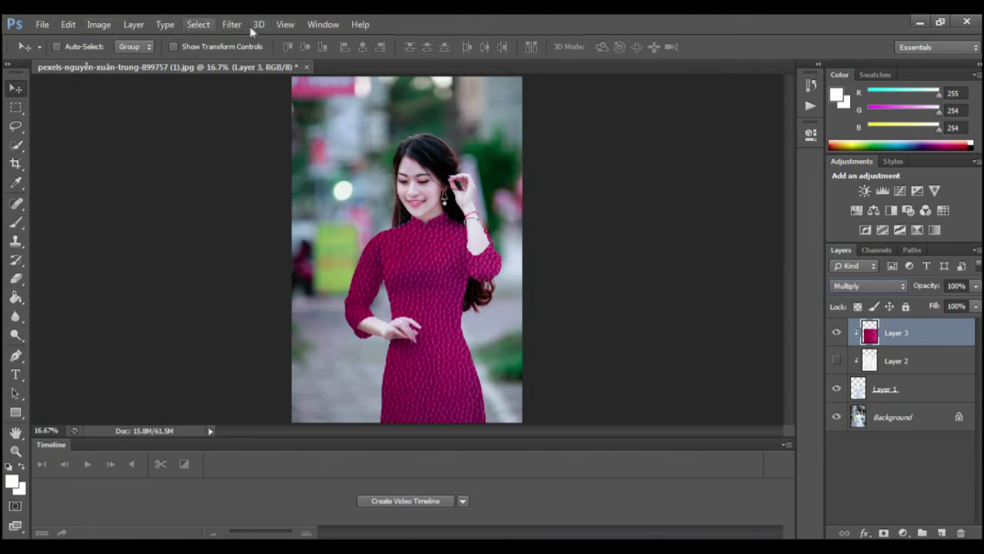
{"action": "left_click", "coordinate": [230, 25]}
{"action": "mouse_move", "coordinate": [244, 183]}
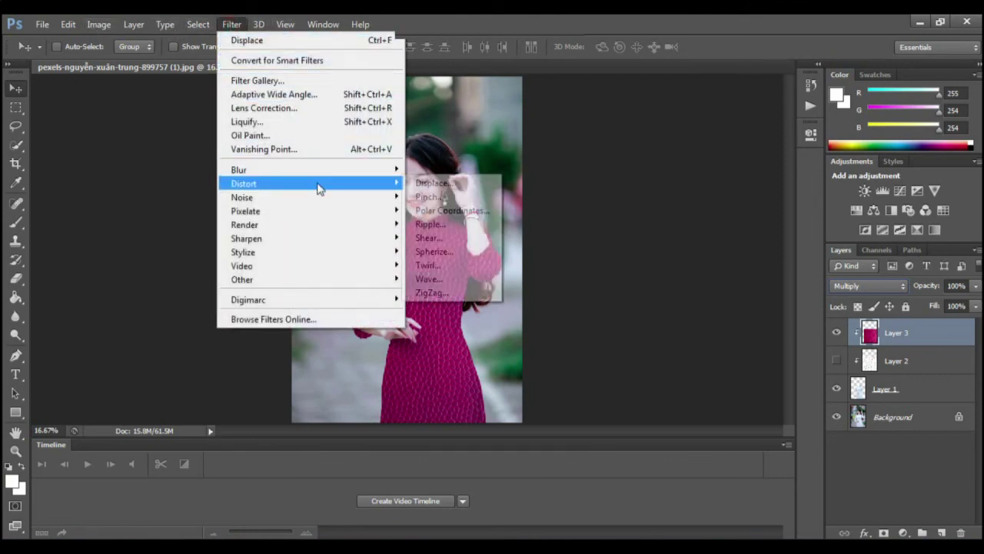
{"action": "left_click", "coordinate": [444, 184]}
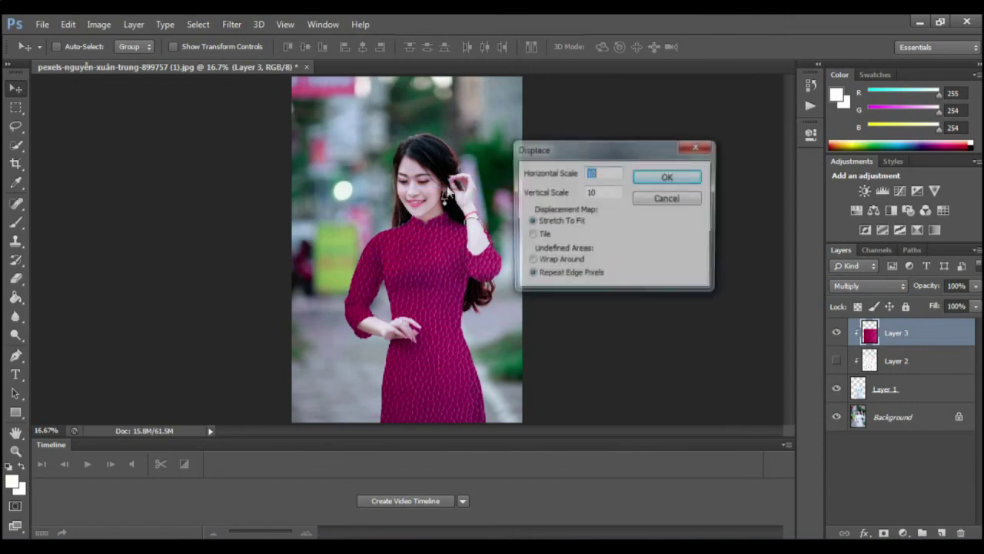
{"action": "left_click", "coordinate": [666, 177]}
{"action": "left_click", "coordinate": [196, 194]}
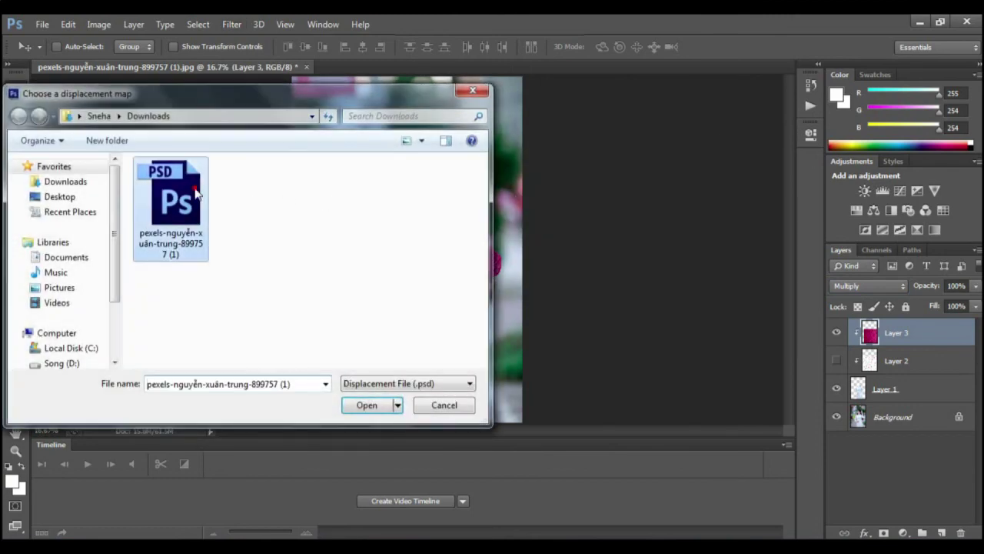
{"action": "double_click", "coordinate": [196, 194]}
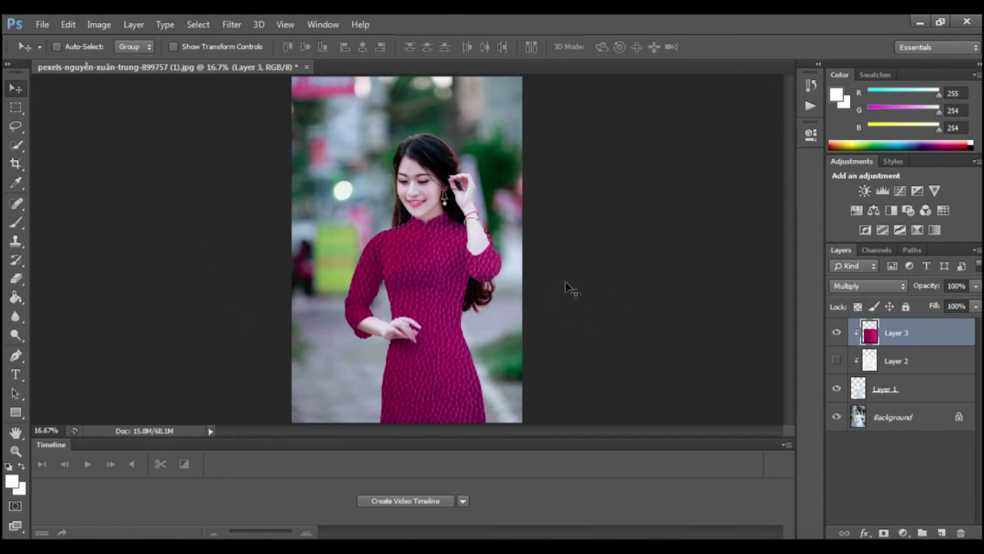
{"action": "key", "text": "ctrl+plus"}
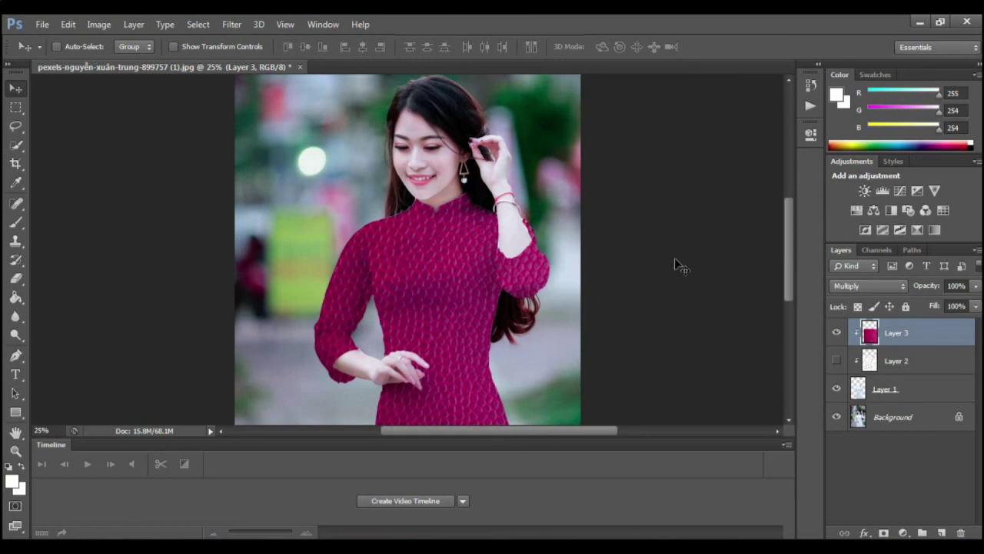
{"action": "scroll", "coordinate": [674, 258], "scroll_direction": "down", "scroll_amount": 1}
{"action": "scroll", "coordinate": [674, 257], "scroll_direction": "down", "scroll_amount": 1}
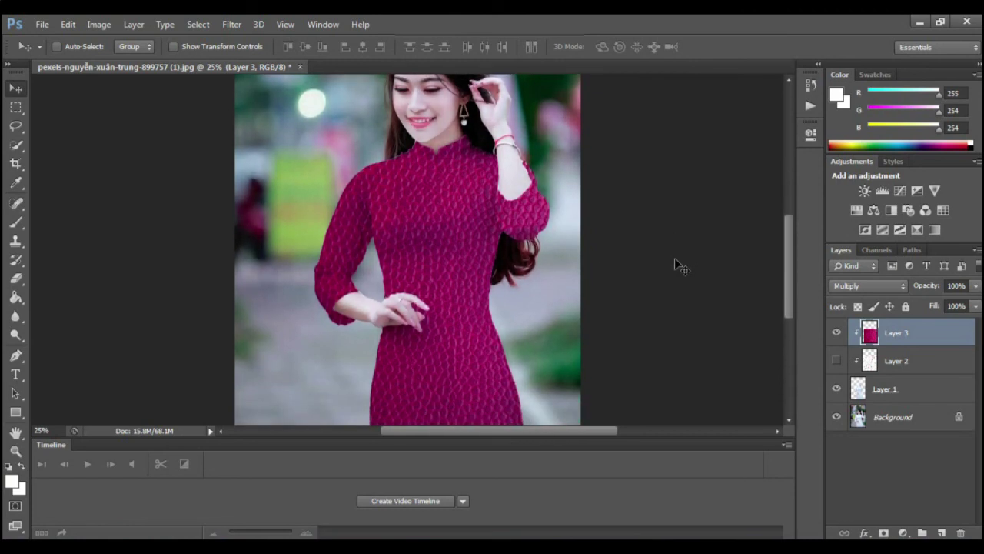
{"action": "scroll", "coordinate": [674, 258], "scroll_direction": "down", "scroll_amount": 1}
{"action": "key", "text": "ctrl+minus"}
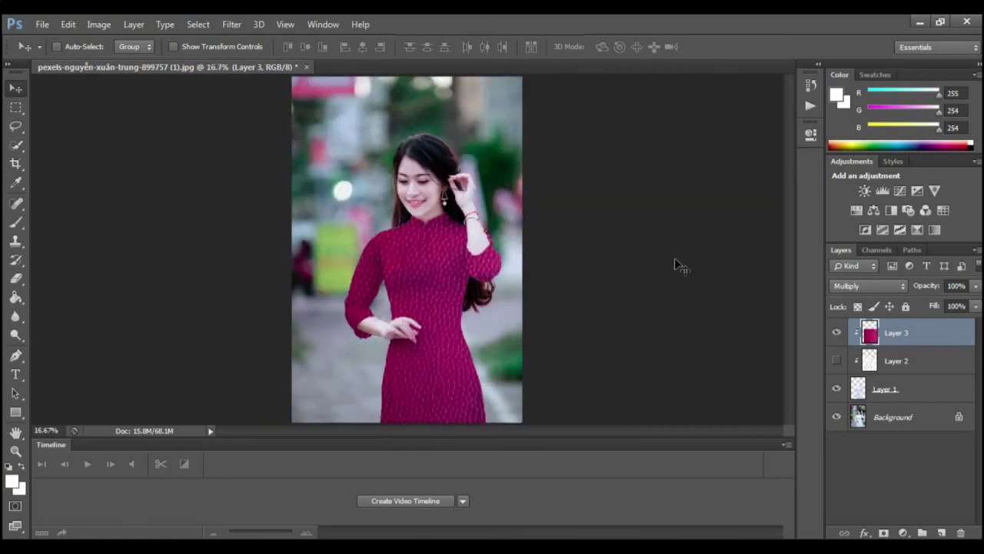